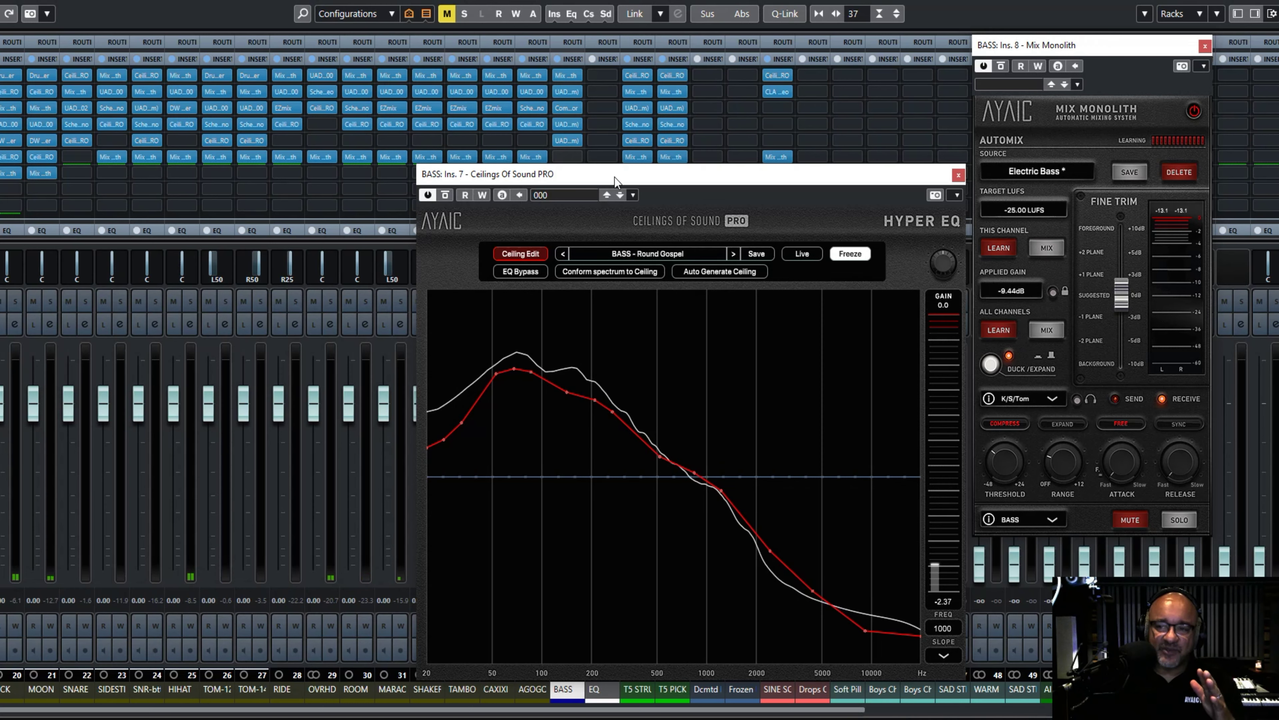
# - Open the Curve Bender on the BASS channel's fifth insert beside Ceilings Of Sound PRO and start playback
pyautogui.click(567, 137)
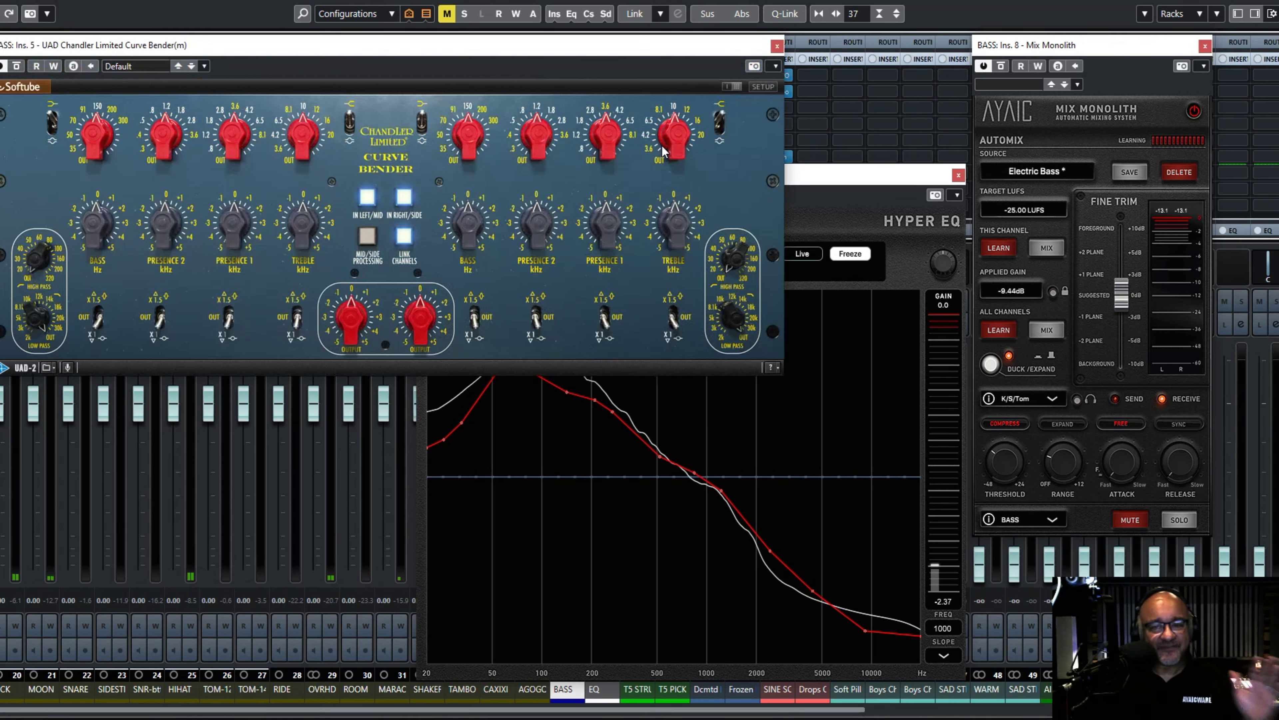
pyautogui.click(817, 187)
pyautogui.press('space')
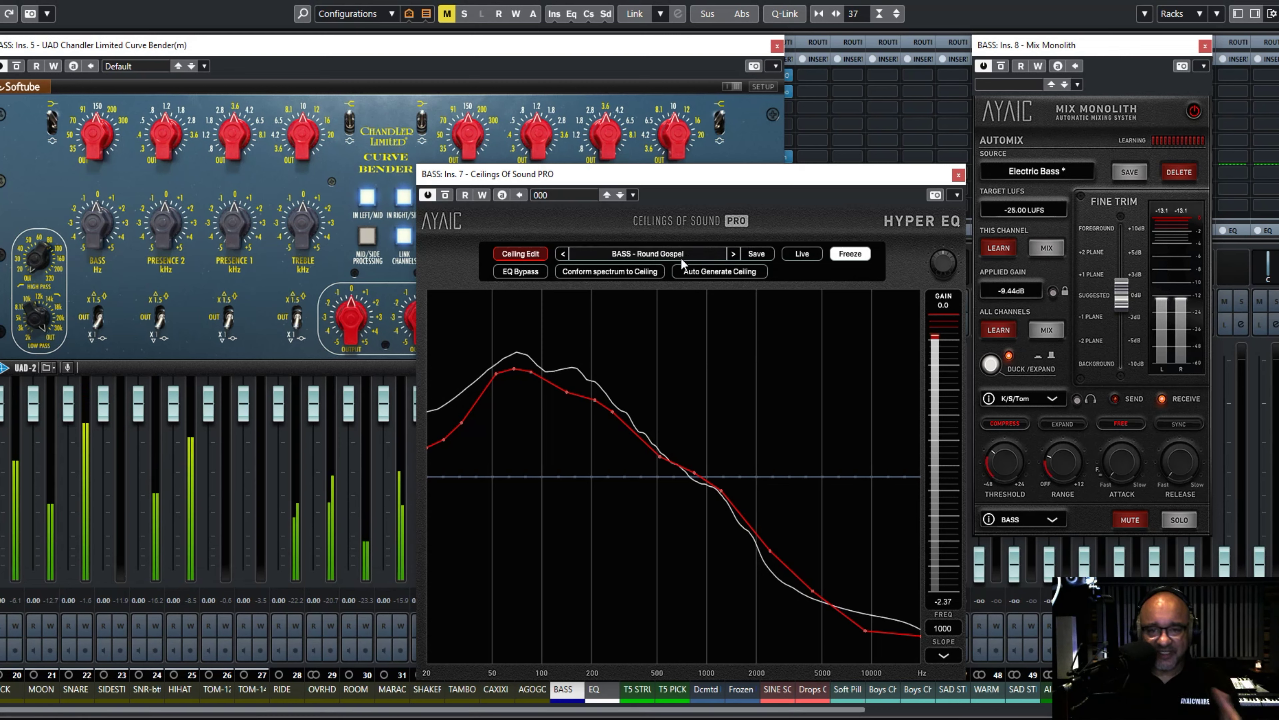
# - Conform the bass spectrum to the BASS - Round Gospel ceiling, and reset the EQ to discard the correction
pyautogui.click(613, 275)
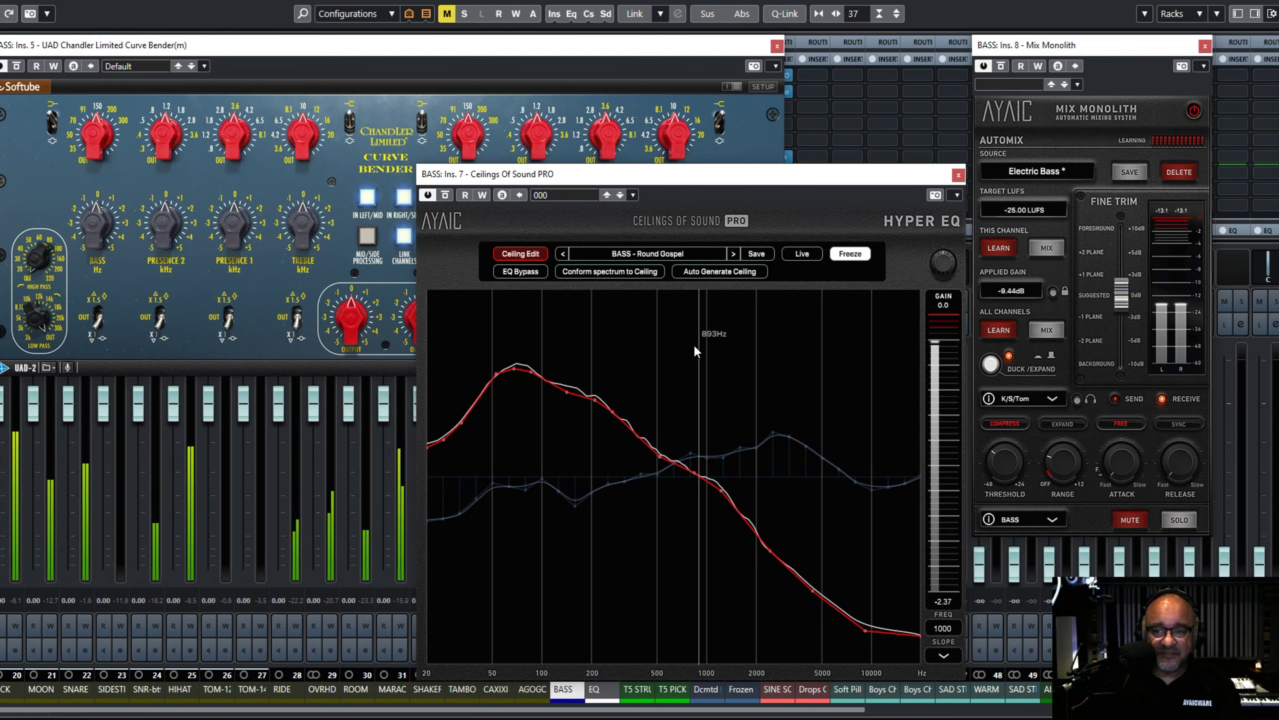
pyautogui.click(625, 254)
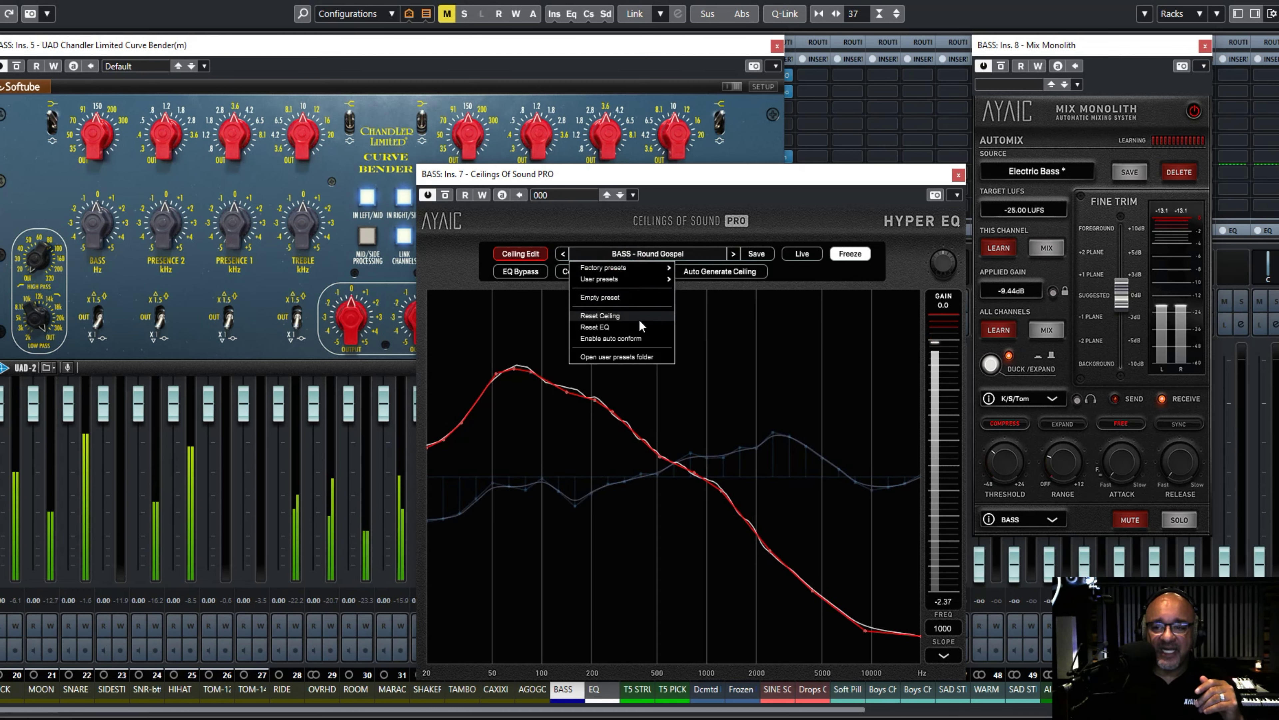
pyautogui.click(623, 328)
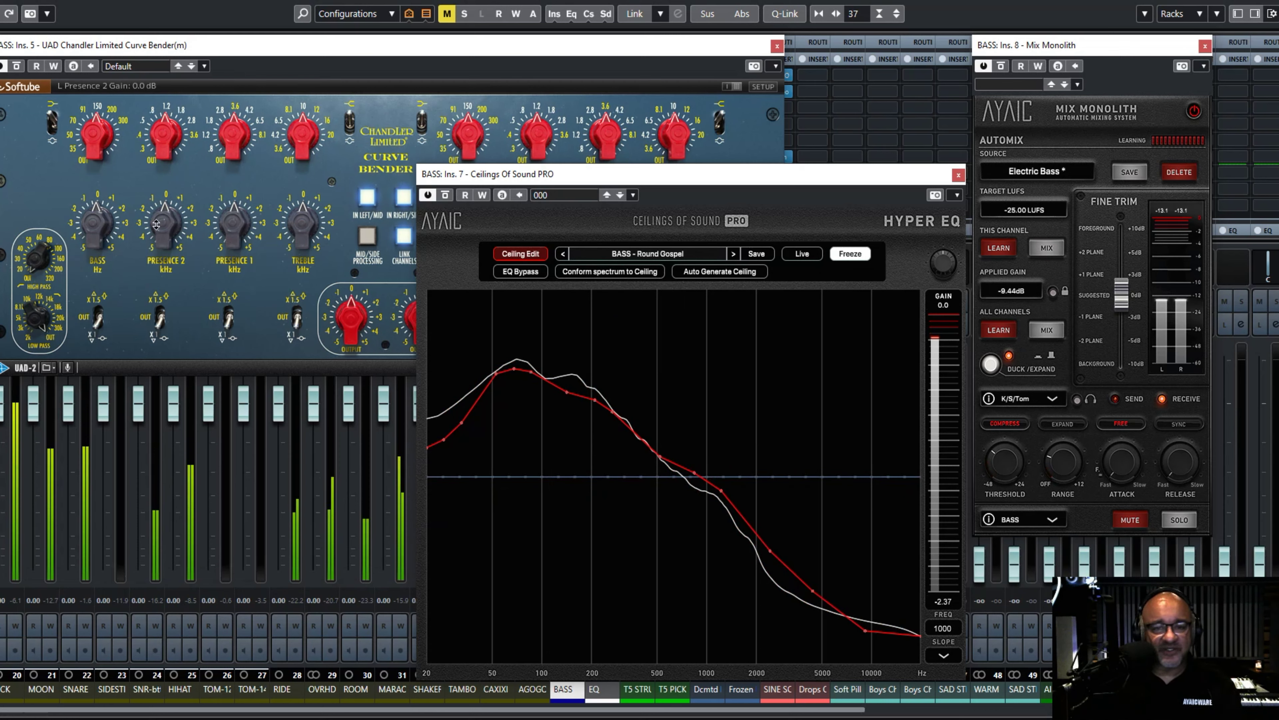
# - Unfreeze the bass spectrum display in Ceilings Of Sound PRO
pyautogui.click(49, 193)
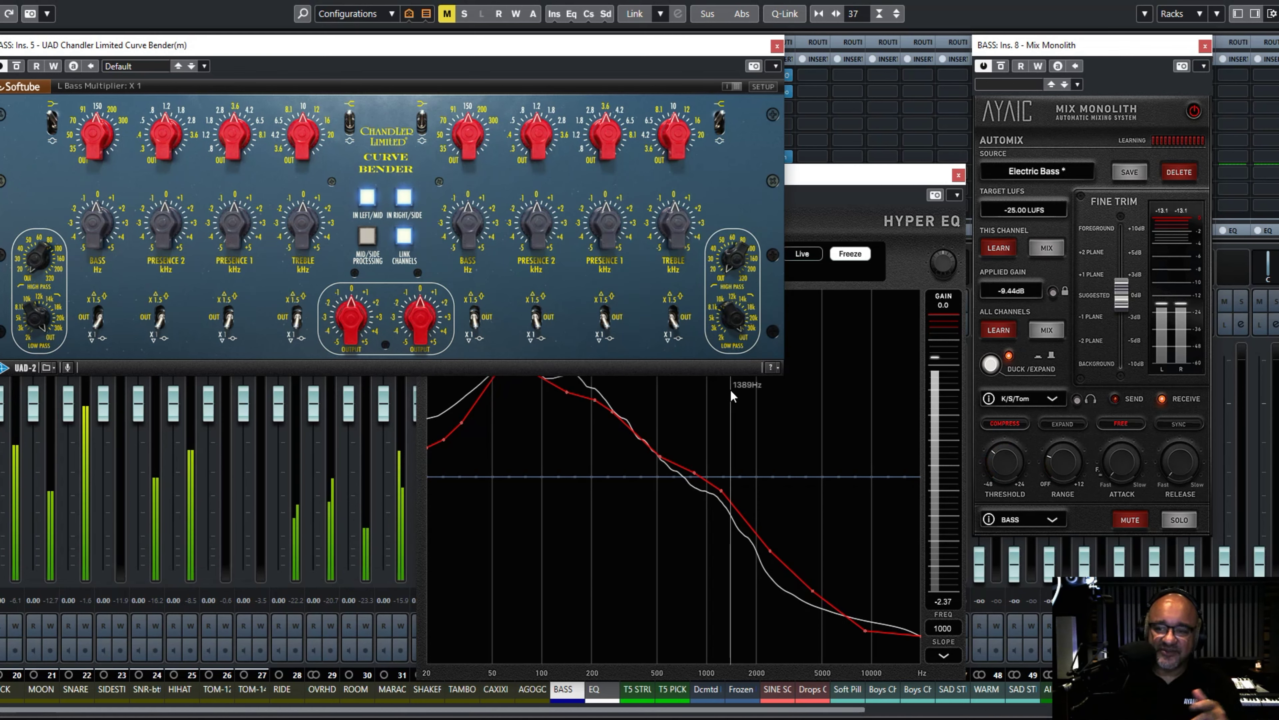
pyautogui.click(805, 454)
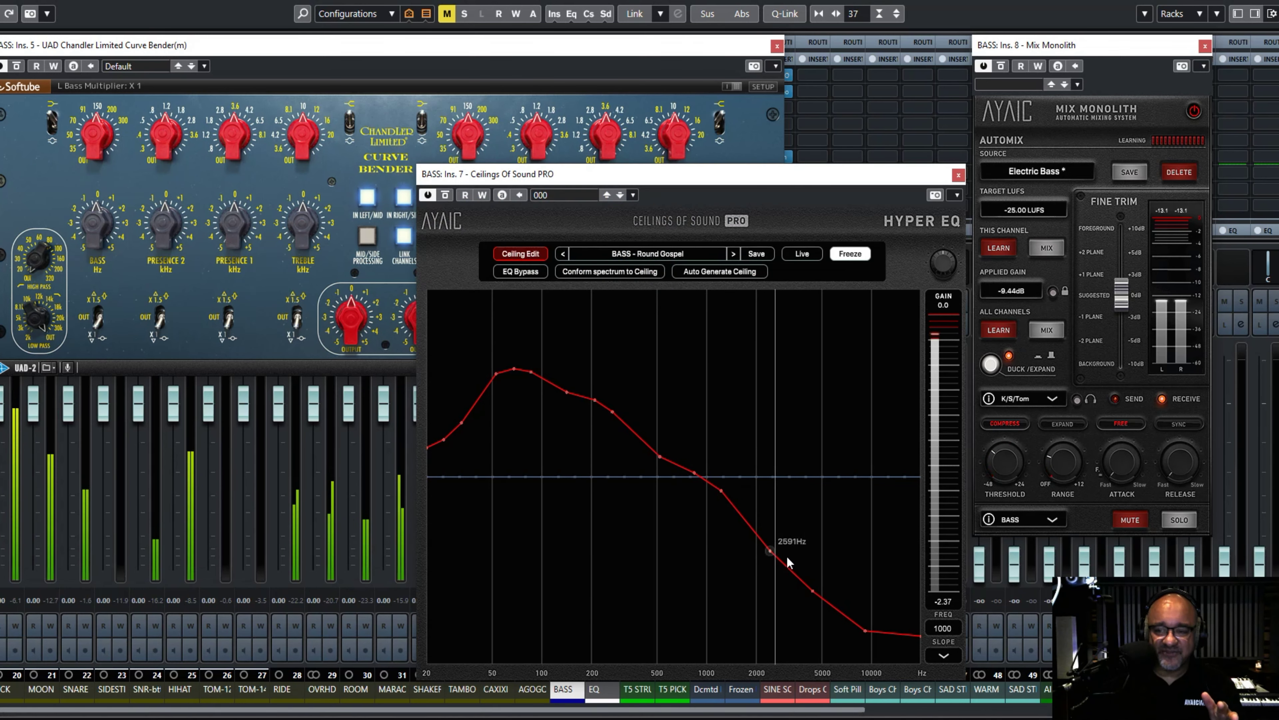
pyautogui.click(850, 254)
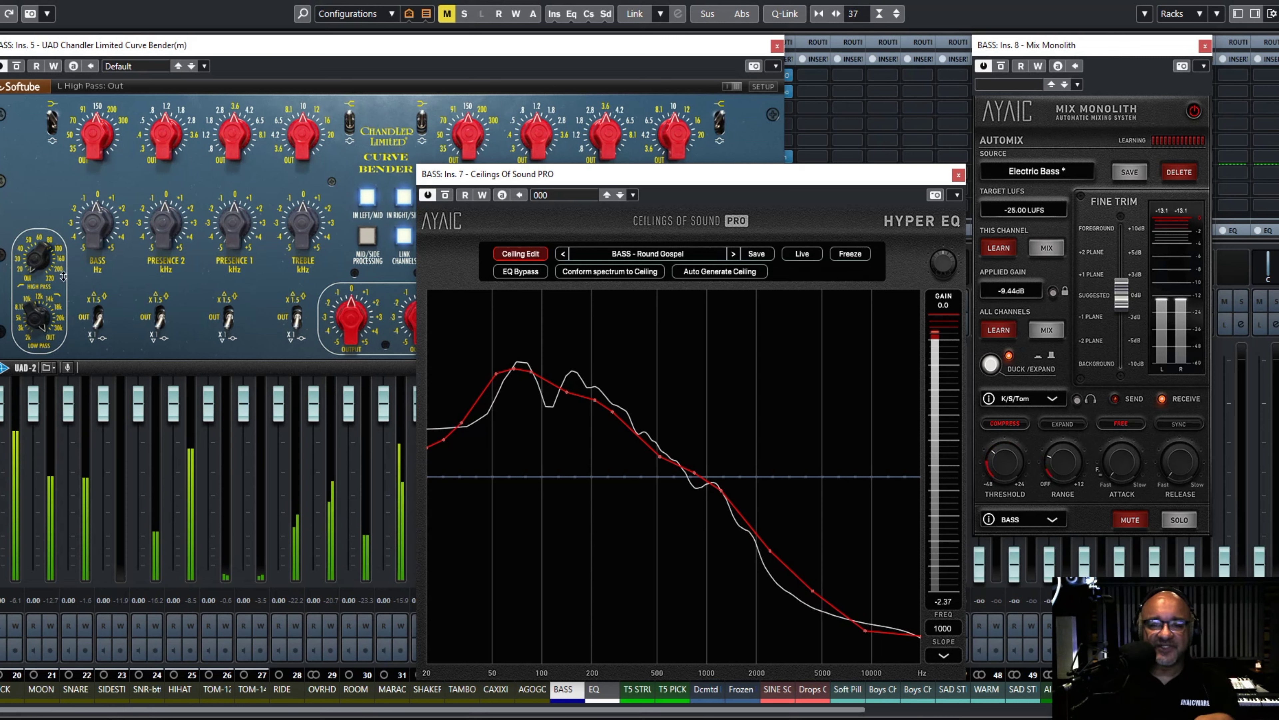
# - Set the Curve Bender's high pass filter to 40 Hz and its low pass filter to 5 kHz
pyautogui.moveTo(39, 262); pyautogui.dragTo(39, 229)
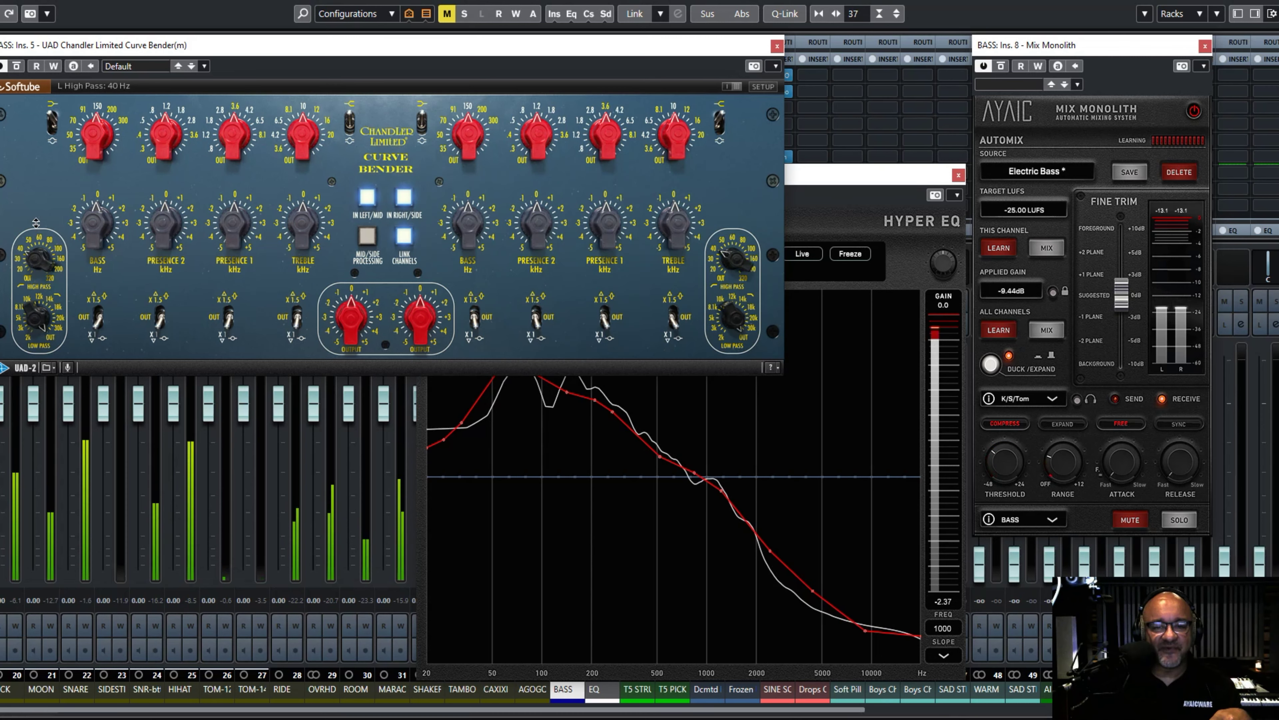
pyautogui.moveTo(50, 325); pyautogui.dragTo(86, 444)
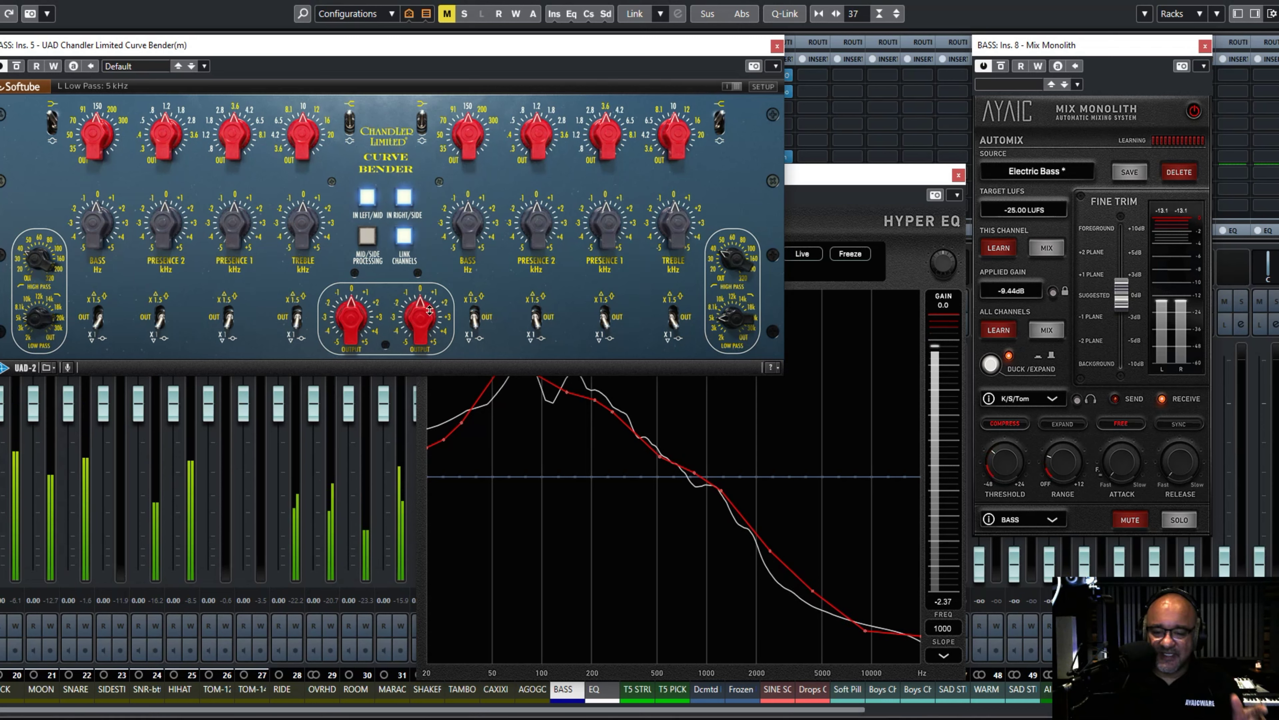
# - Set the Curve Bender's Bass band to 200 Hz with the X 1.5 multiplier and a gain of -2.0 dB
pyautogui.moveTo(98, 132); pyautogui.dragTo(97, 125)
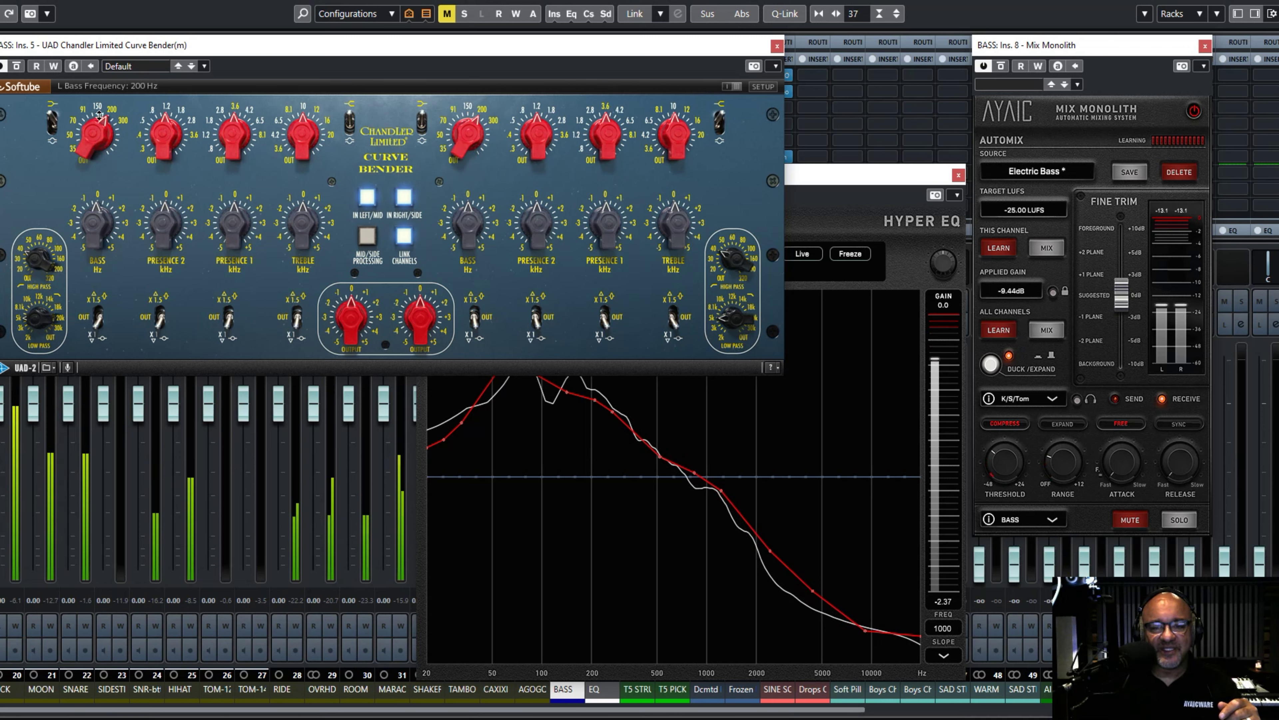
pyautogui.click(99, 318)
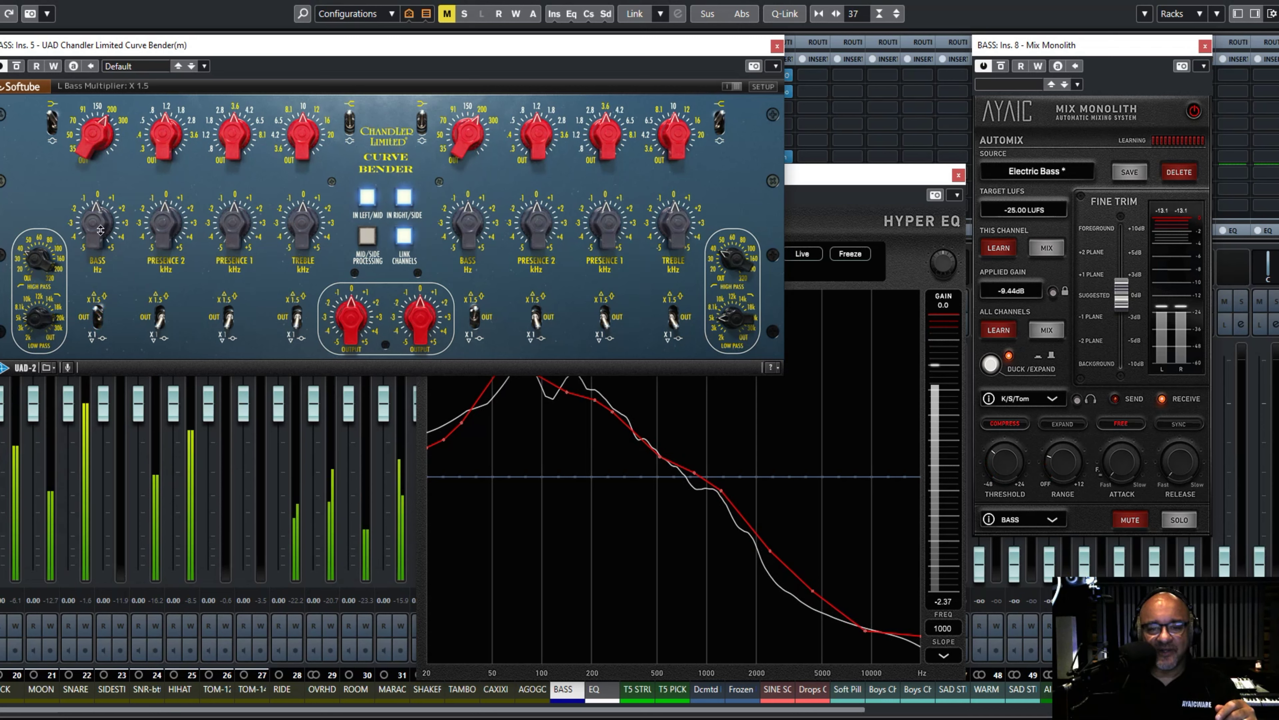
pyautogui.click(811, 434)
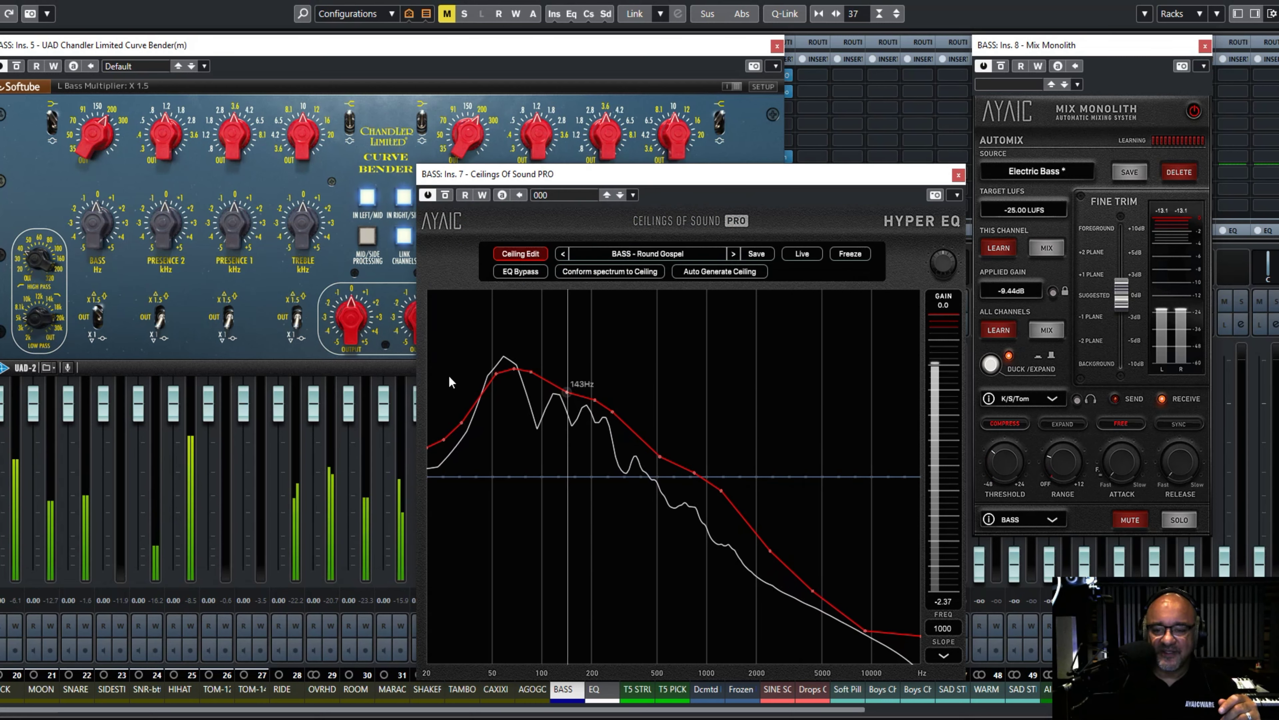
pyautogui.moveTo(96, 224); pyautogui.dragTo(92, 250)
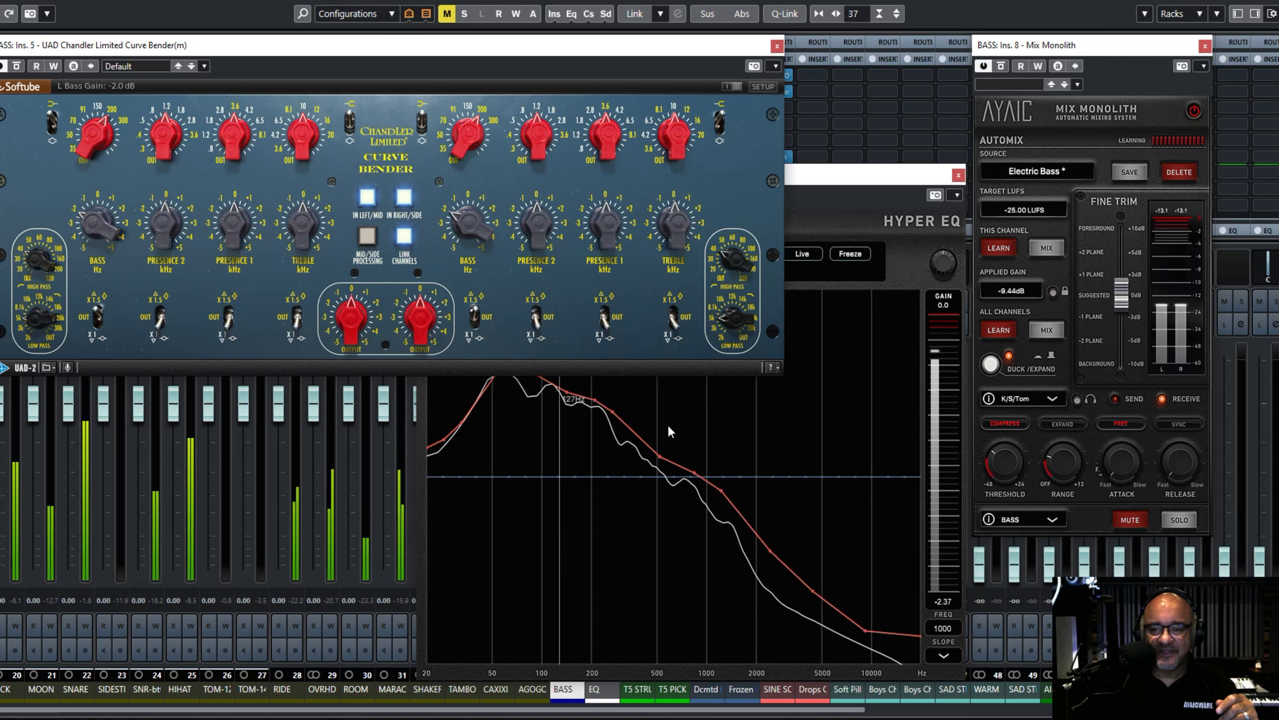
pyautogui.click(708, 437)
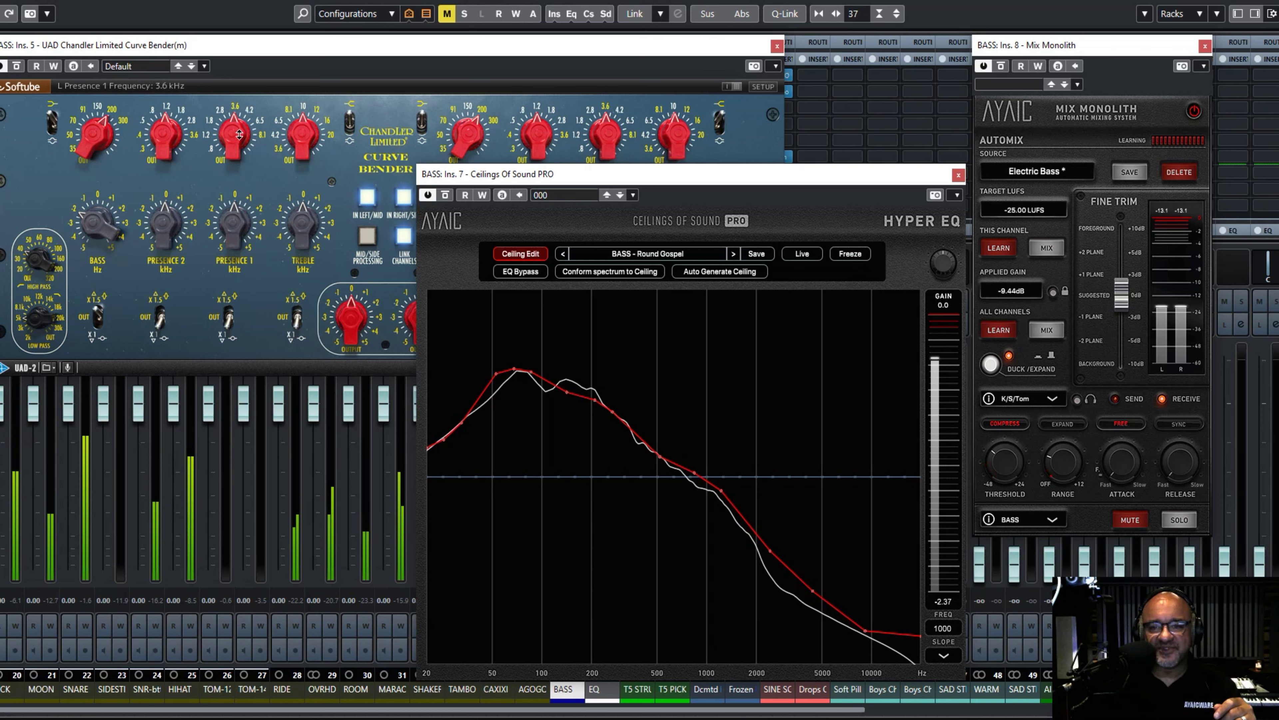
# - Set Presence 1 to 1.8 kHz with 5.0 dB gain, and adjust Presence 2's frequency and set its gain to -5.0 dB
pyautogui.moveTo(237, 175); pyautogui.dragTo(237, 182)
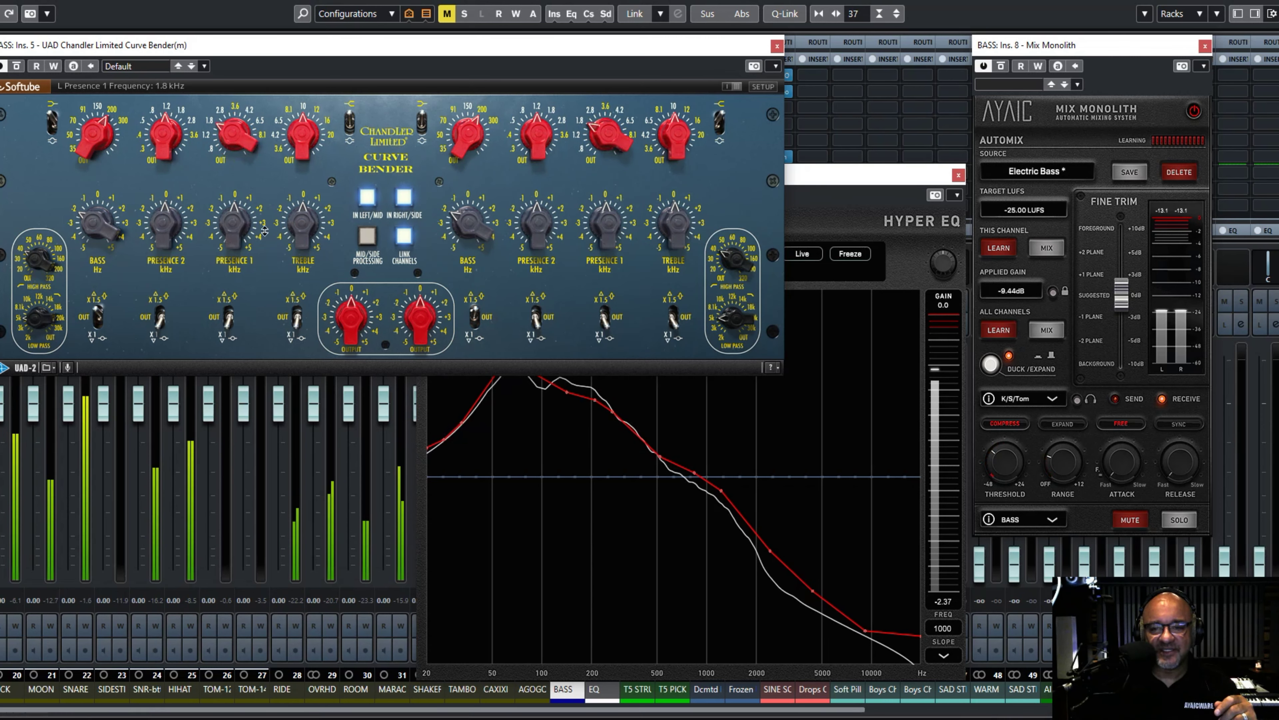
pyautogui.moveTo(242, 236); pyautogui.dragTo(237, 211)
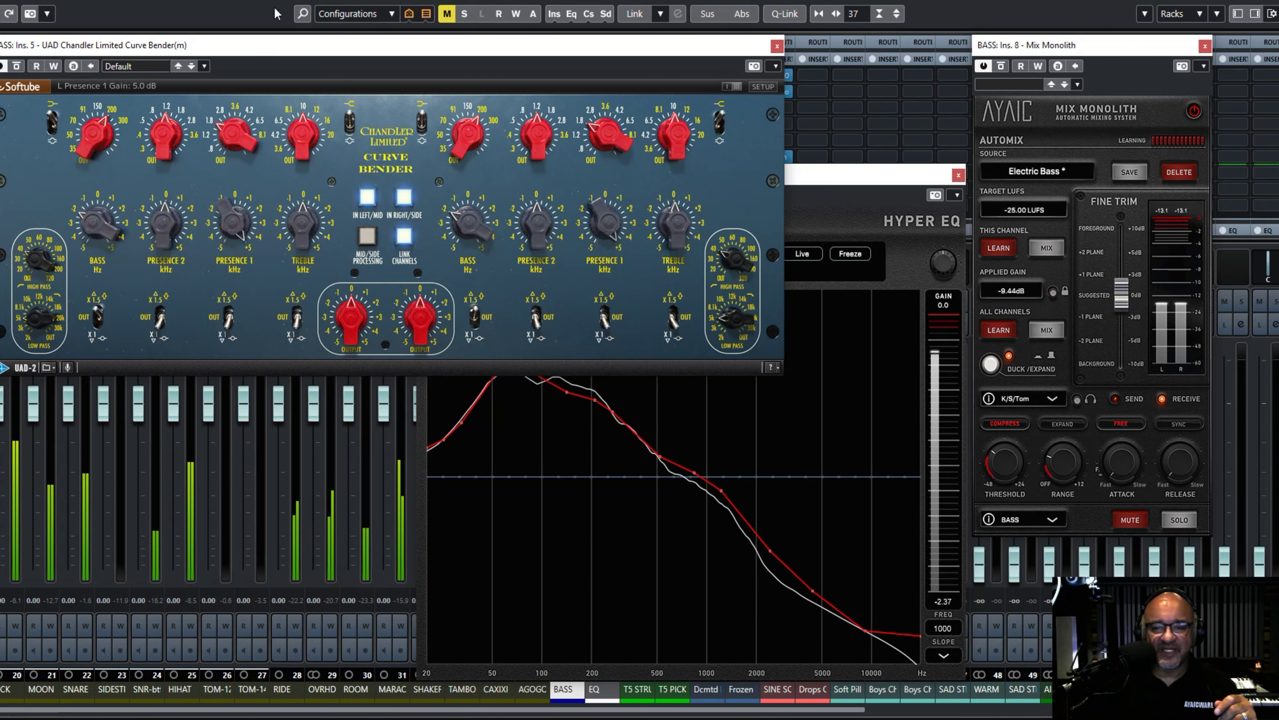
pyautogui.moveTo(166, 145); pyautogui.dragTo(162, 252)
pyautogui.click(766, 452)
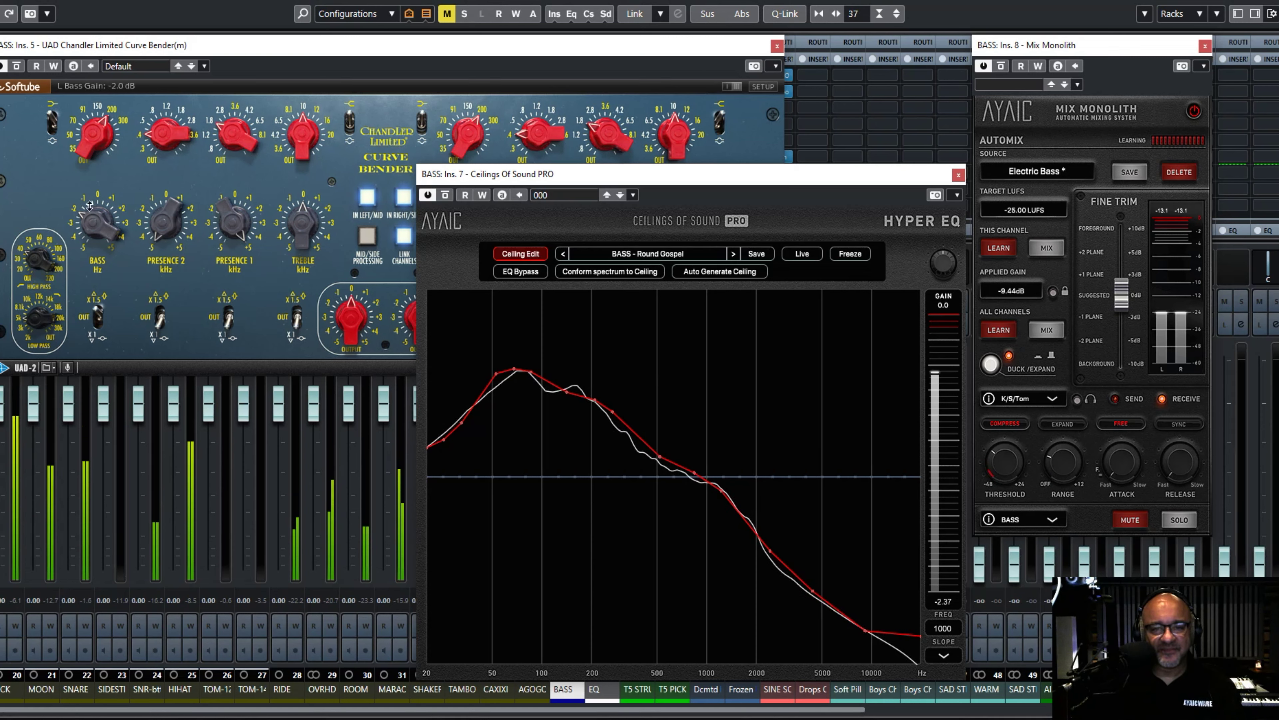
# - Toggle the Curve Bender's bypass to compare the spectrum against the ceiling, and stop and restart playback
pyautogui.click(46, 182)
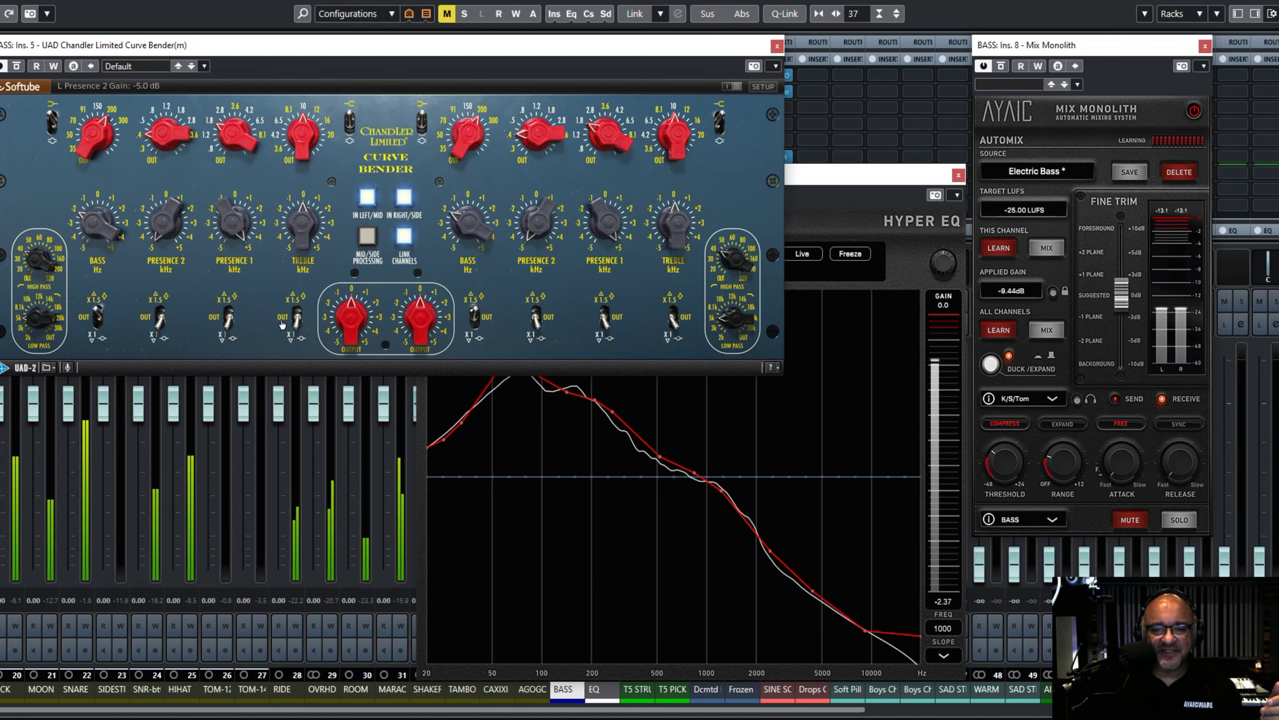
pyautogui.click(17, 66)
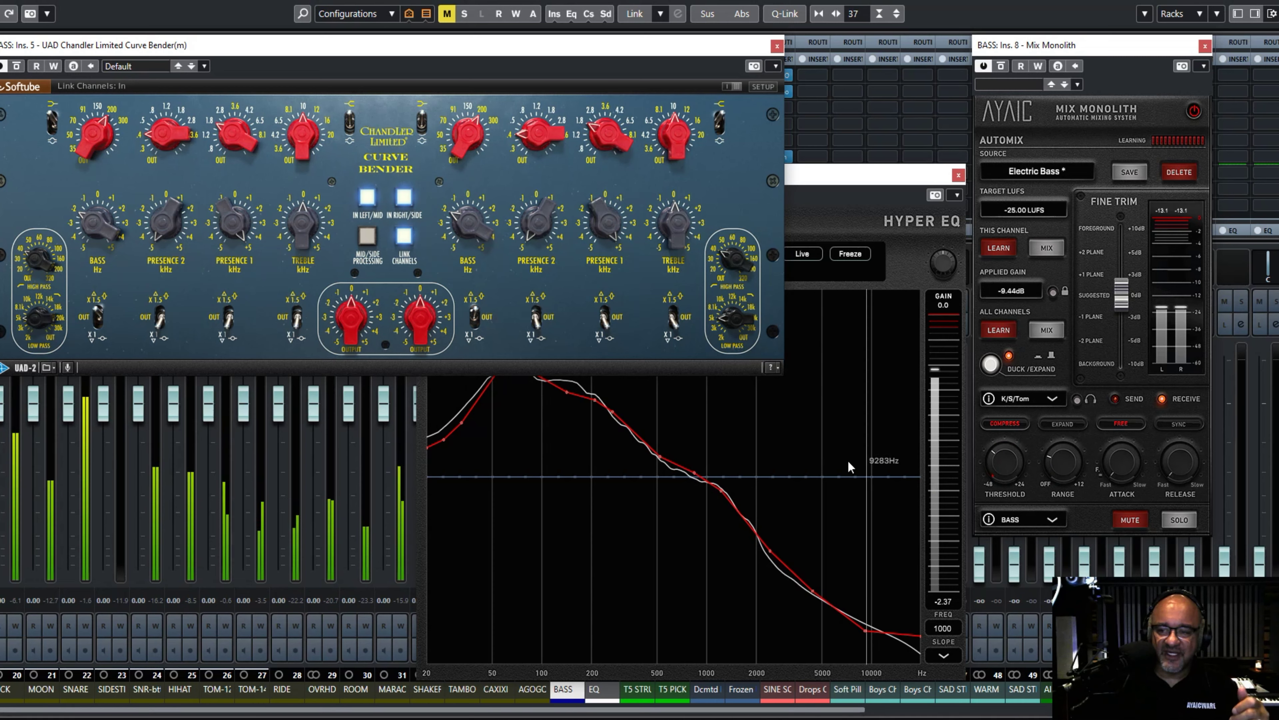
pyautogui.click(812, 453)
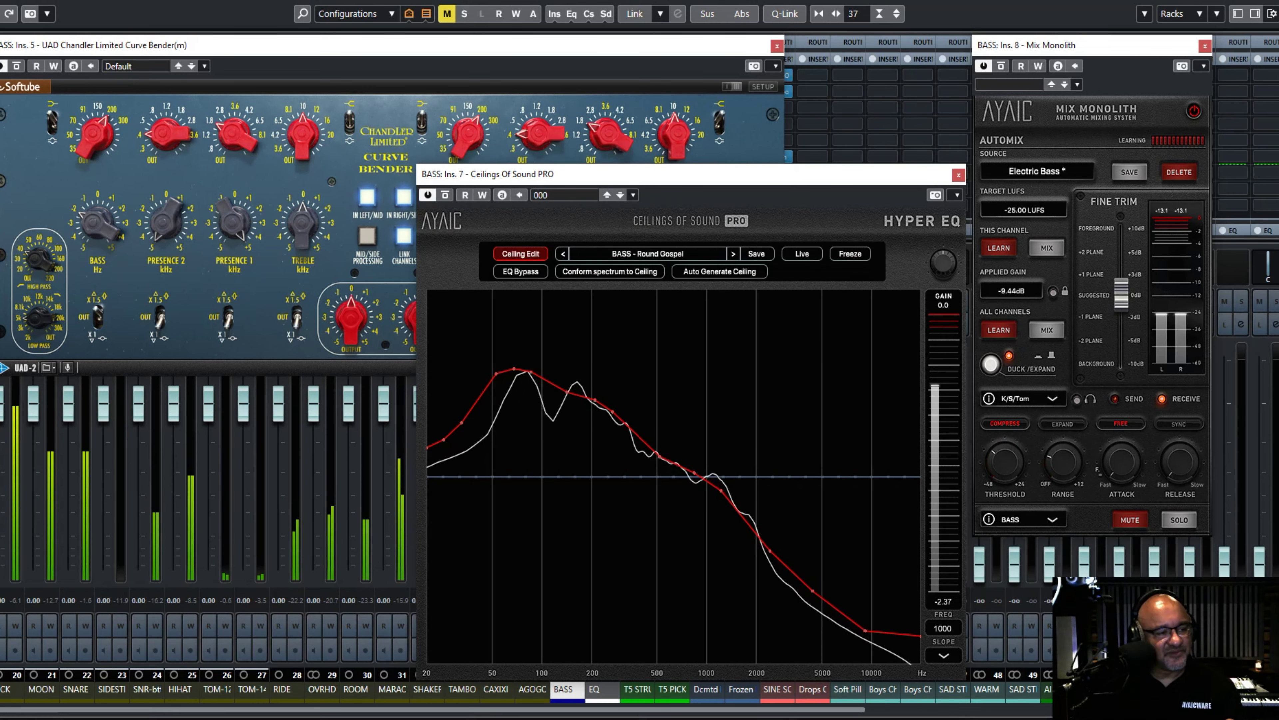
pyautogui.press('space')
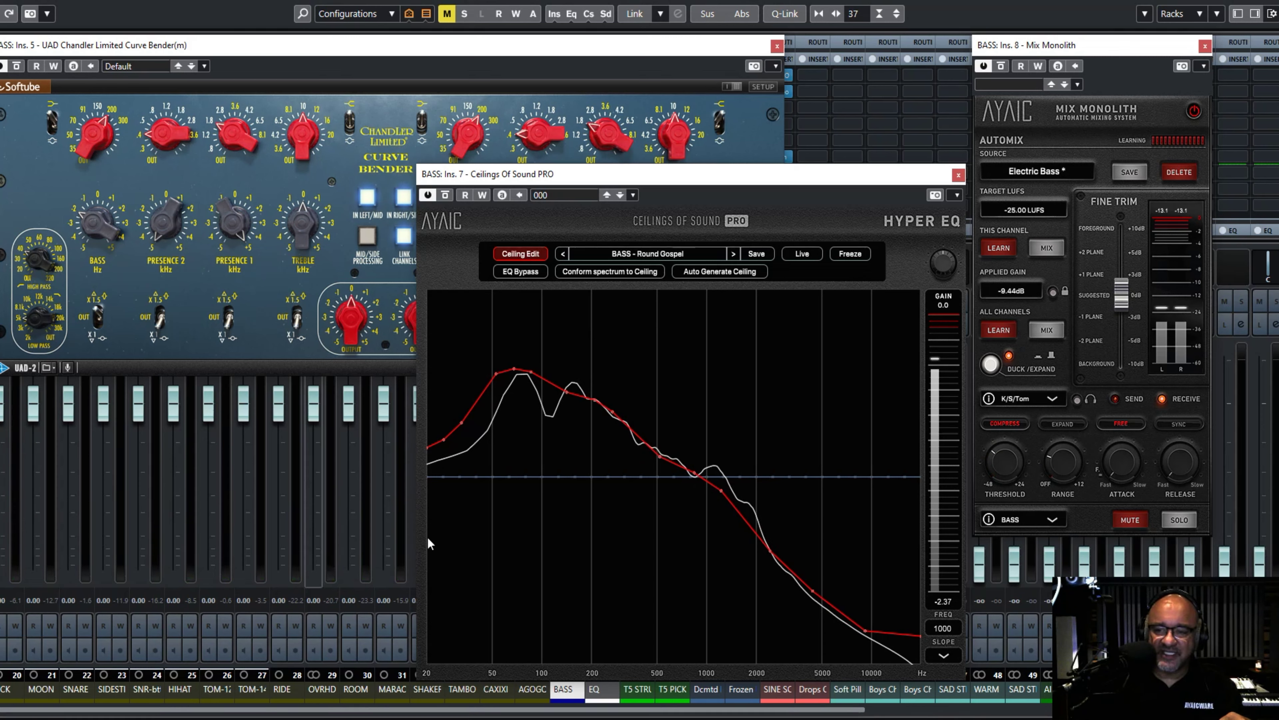
pyautogui.press('space')
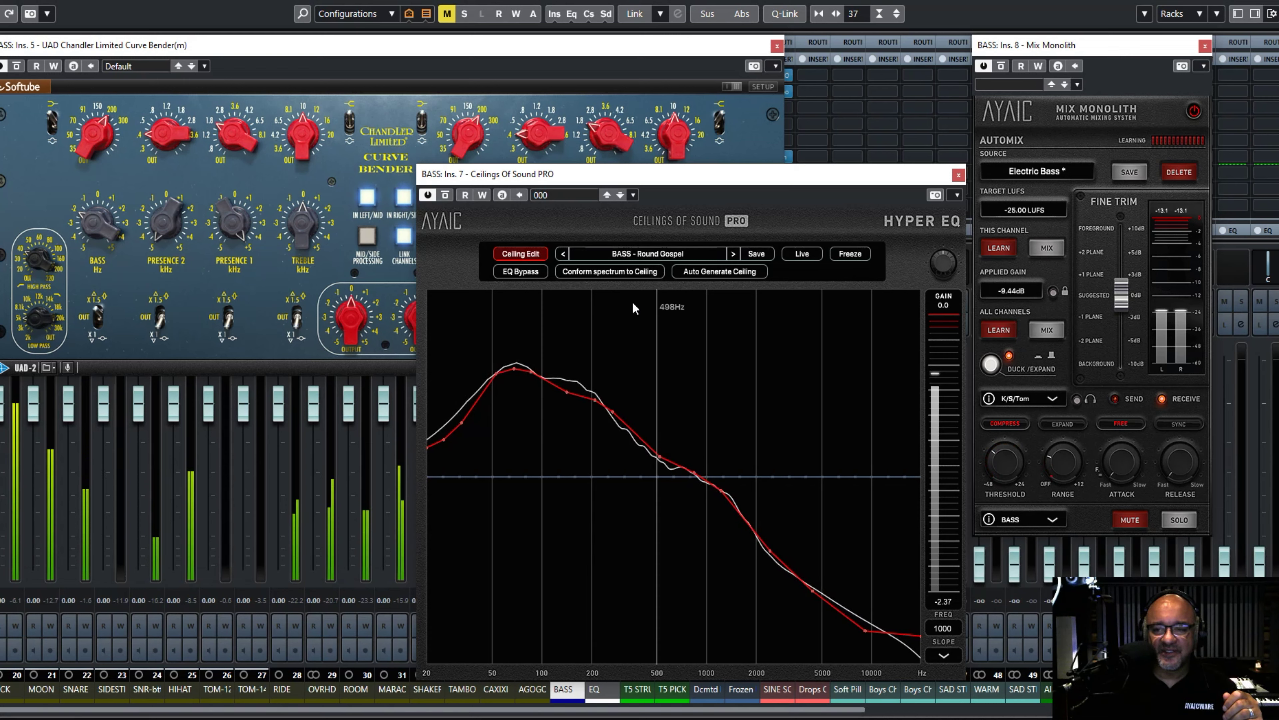
# - Switch the Ceilings Of Sound PRO EQ to 50 bands and conform the bass spectrum to the ceiling three times
pyautogui.click(522, 255)
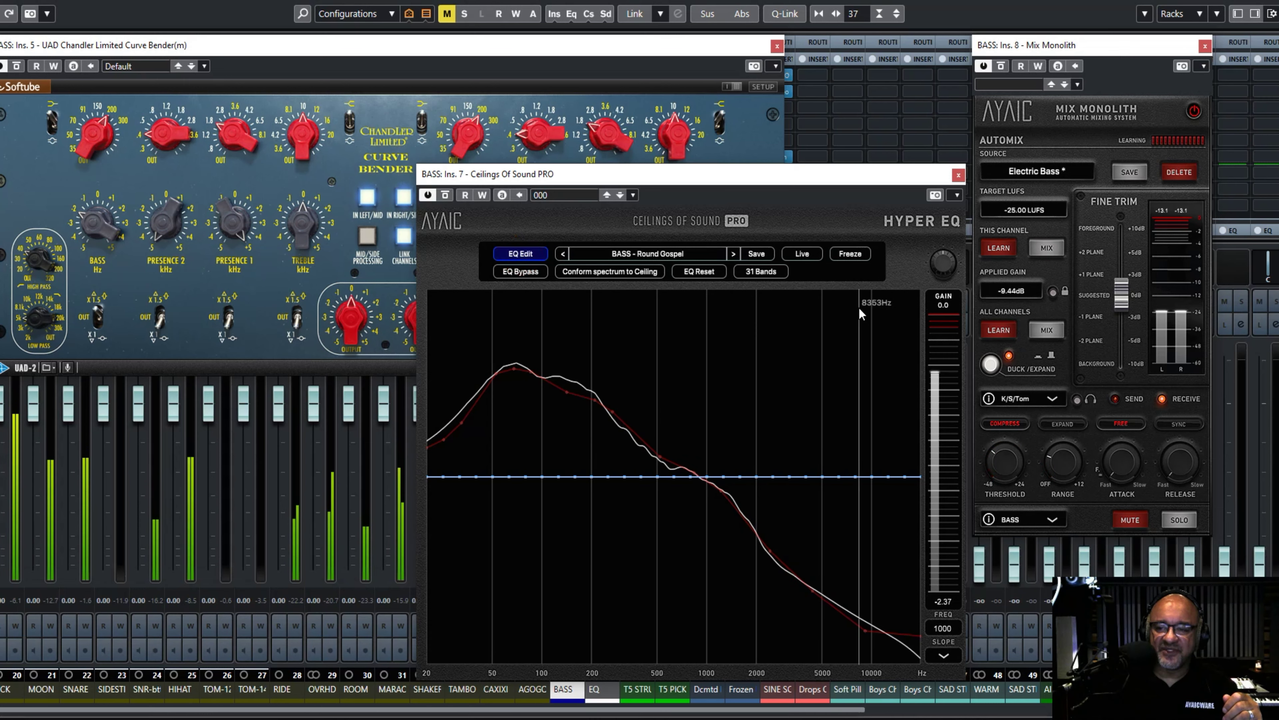
pyautogui.click(756, 275)
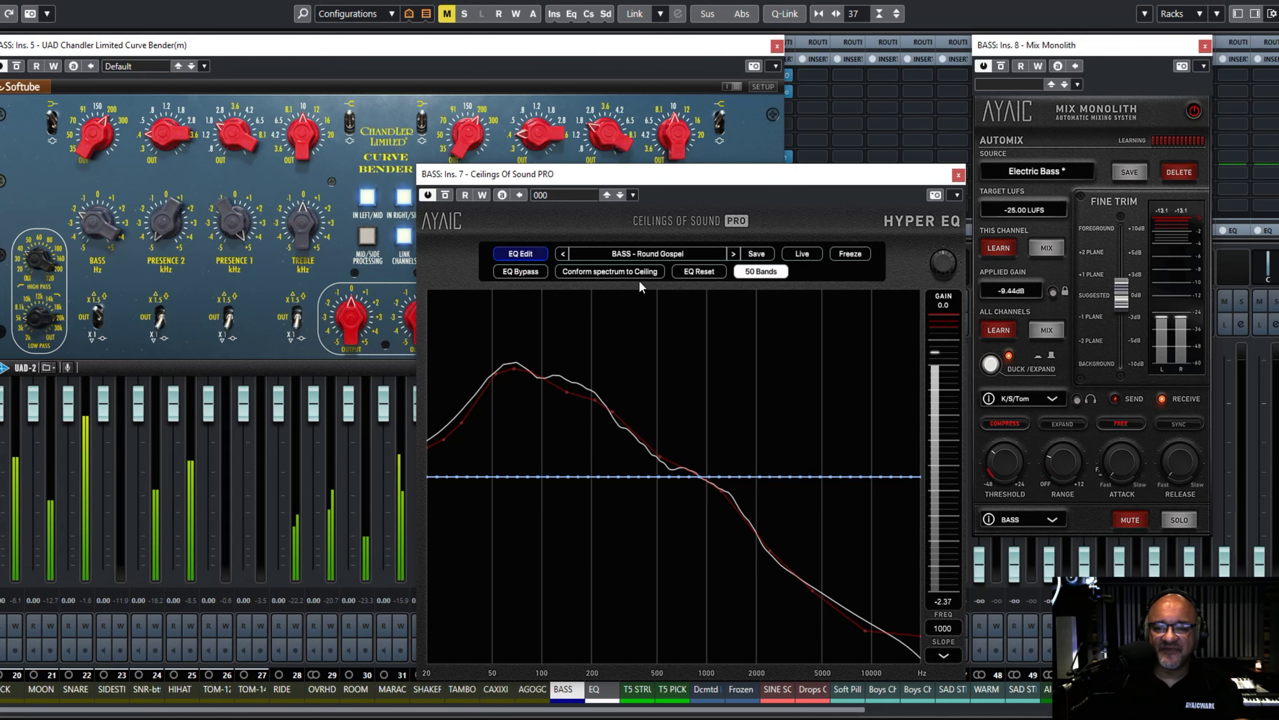
pyautogui.click(518, 255)
pyautogui.click(590, 272)
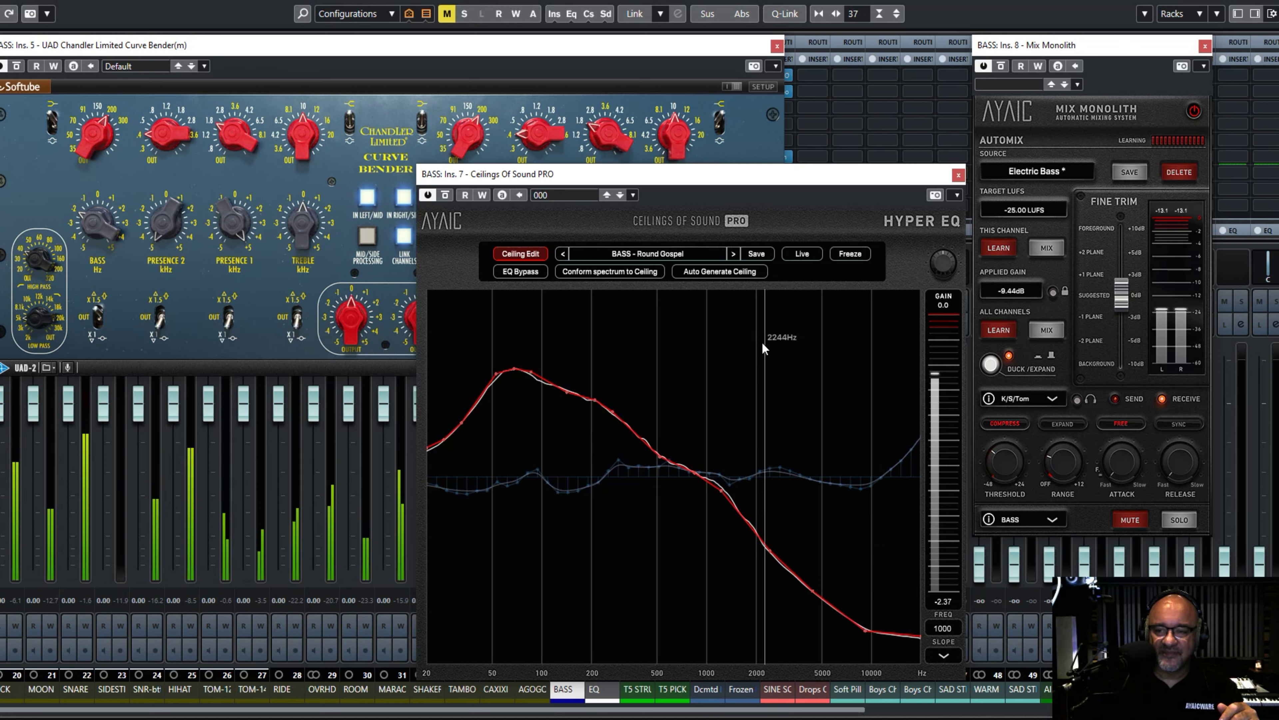
pyautogui.click(607, 272)
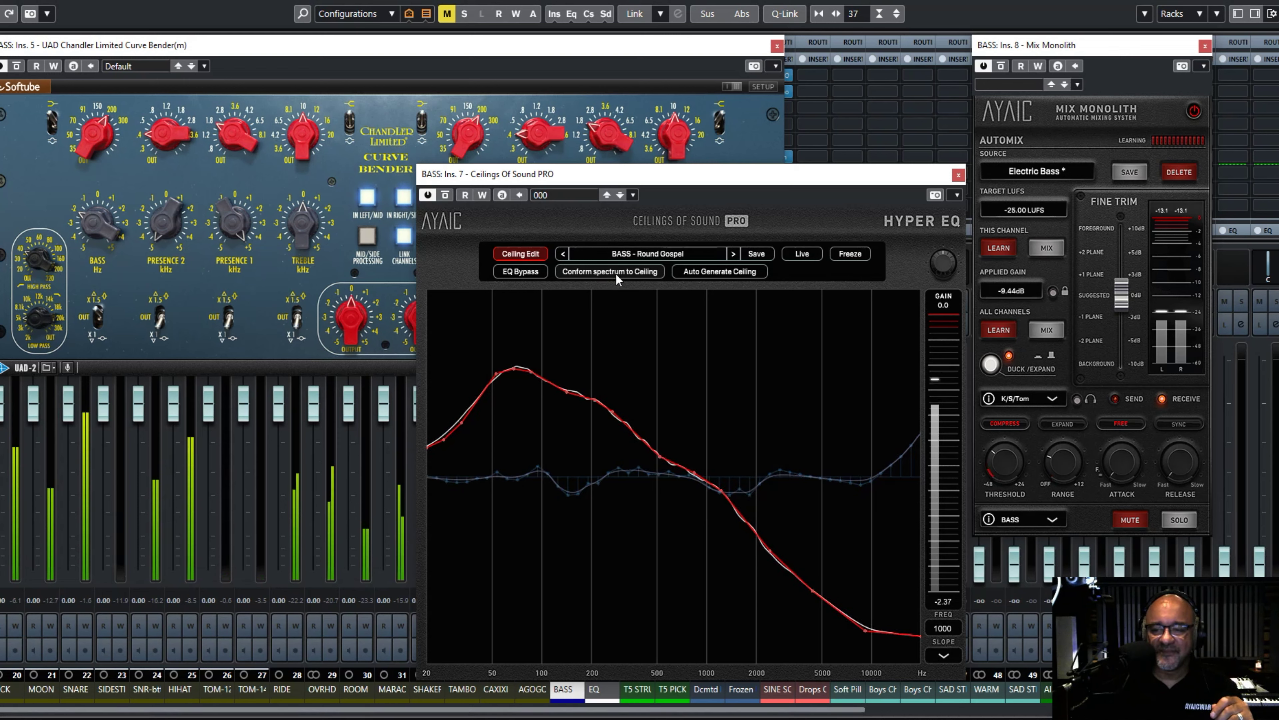
pyautogui.click(616, 276)
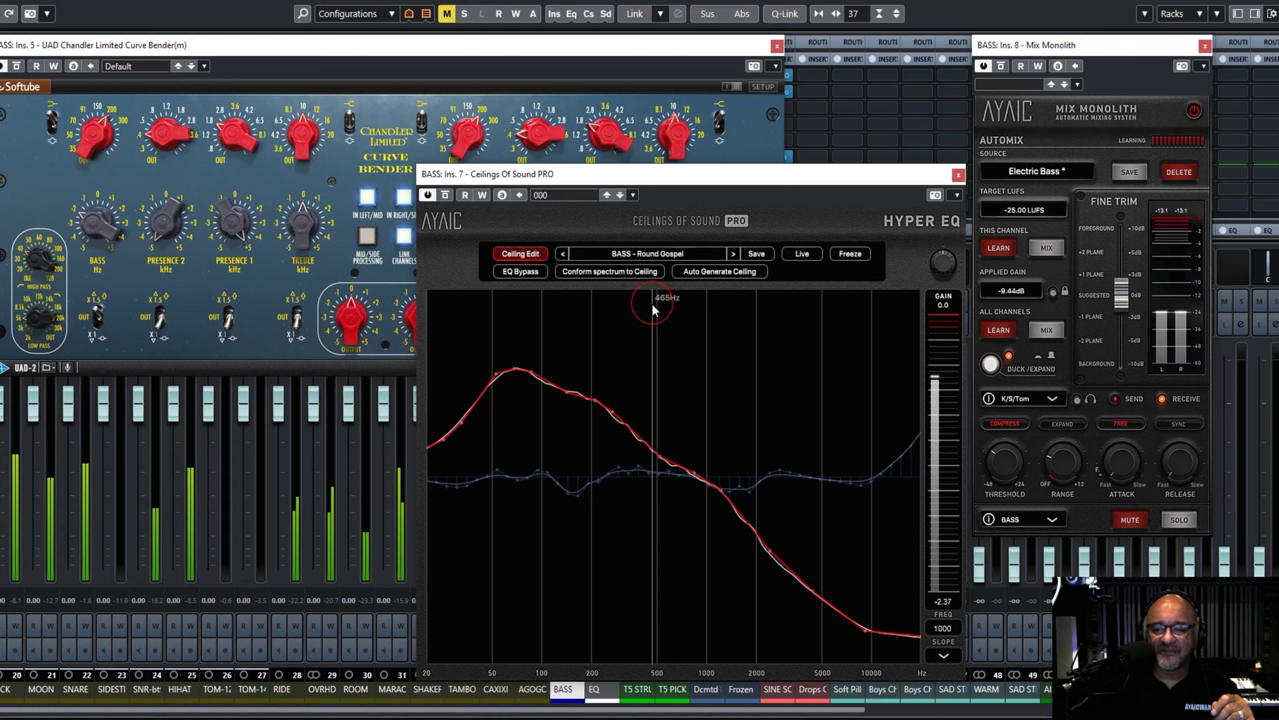
# - Set the Ceilings Of Sound PRO EQ back to 31 bands and return to Ceiling Edit mode
pyautogui.click(537, 259)
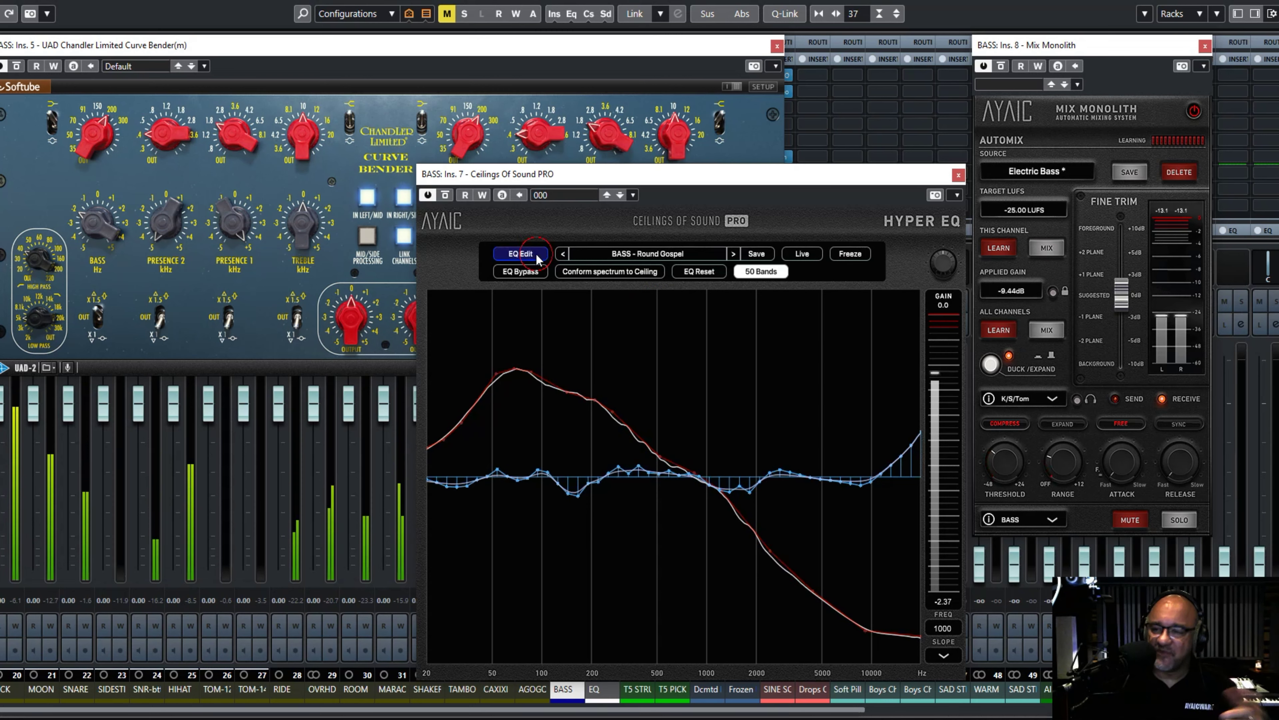
pyautogui.click(756, 272)
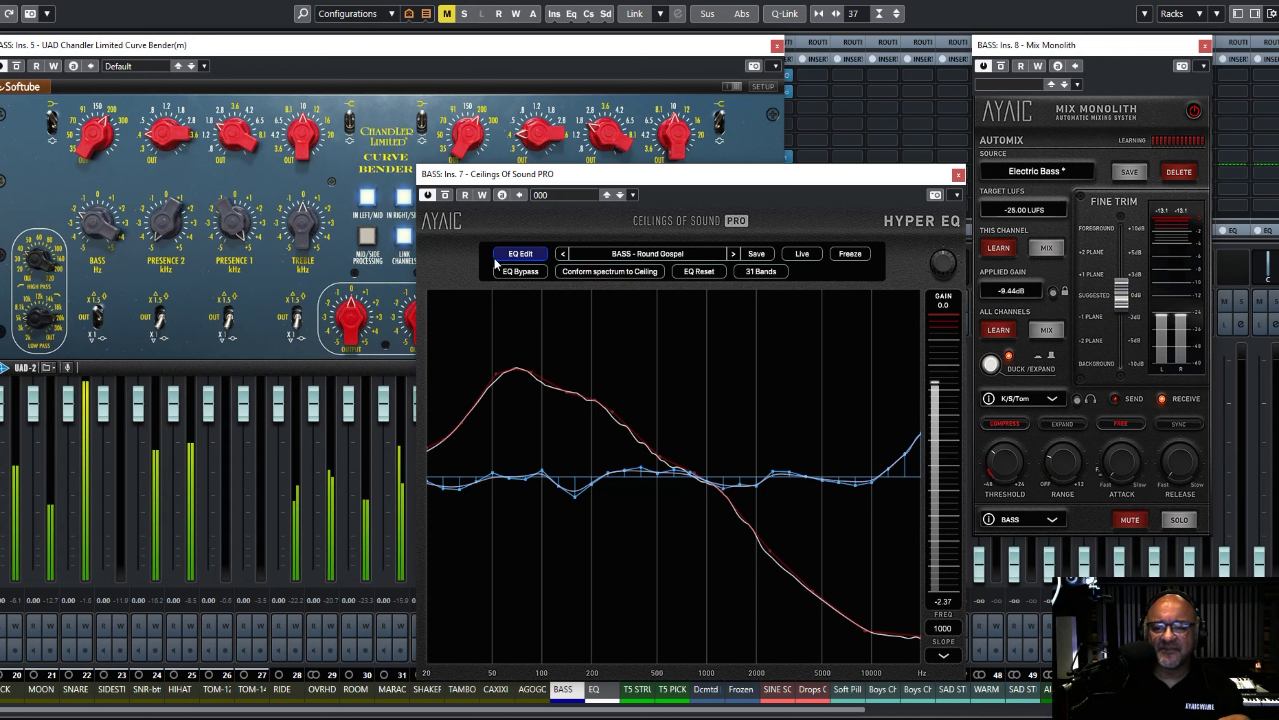
pyautogui.click(511, 255)
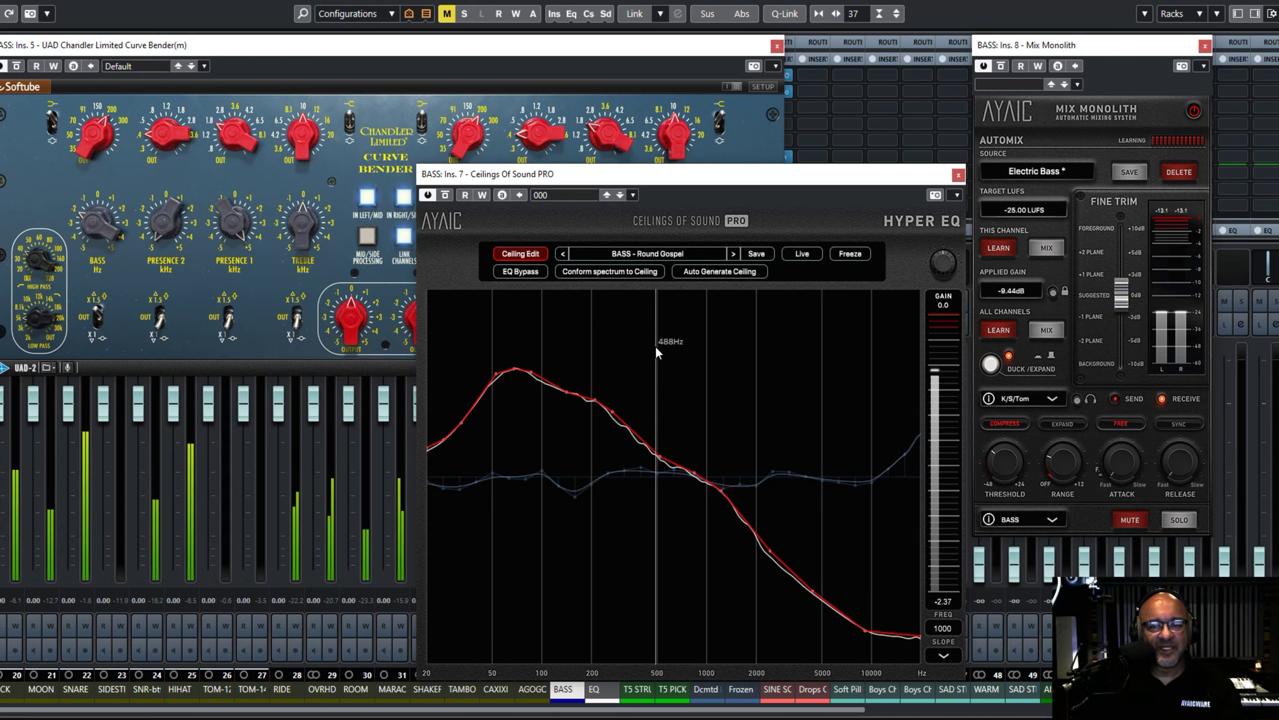
# - Replace the Curve Bender in insert slot 5 of the BASS channel with the UAD Pultec EQP-1A(m)
pyautogui.moveTo(114, 196)
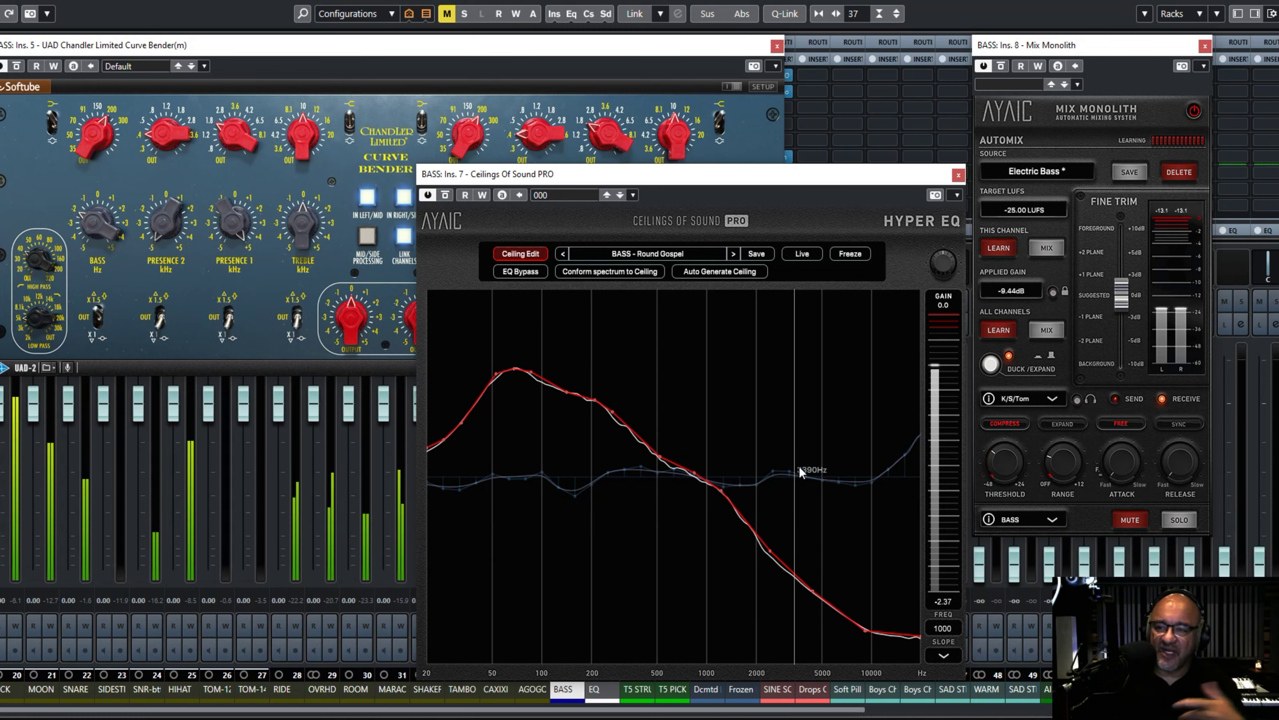
pyautogui.click(776, 46)
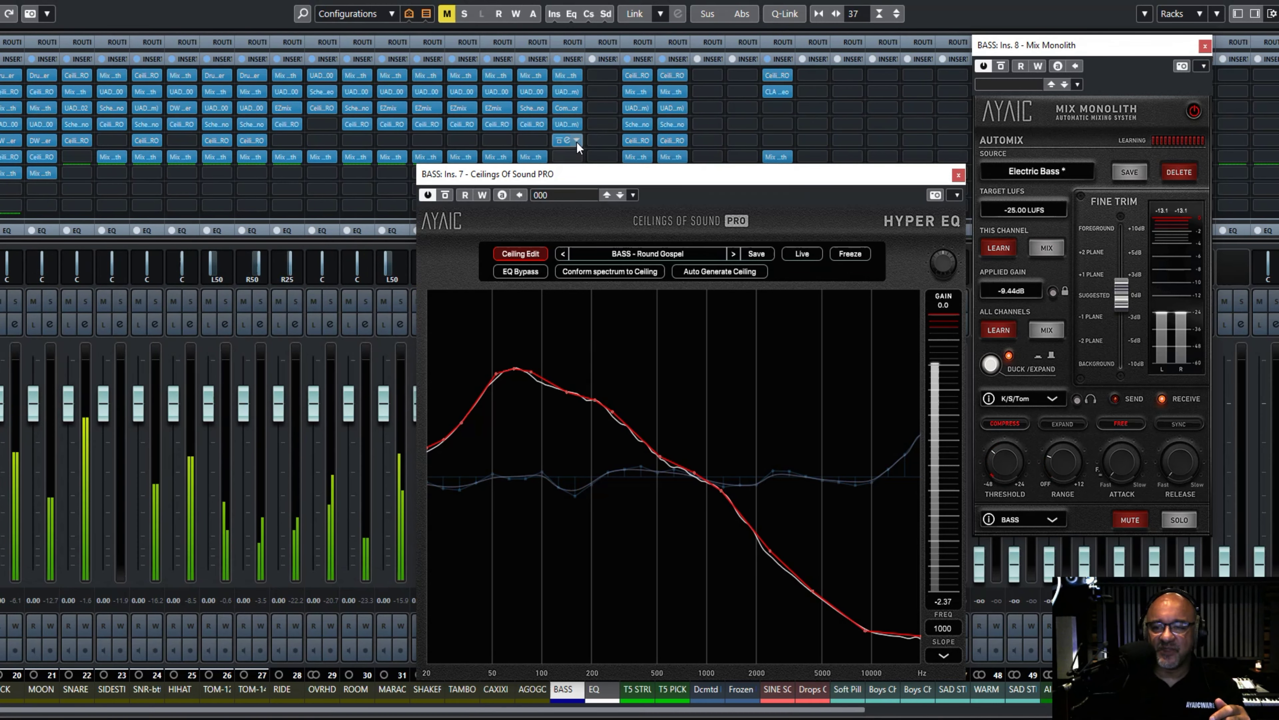
pyautogui.click(577, 140)
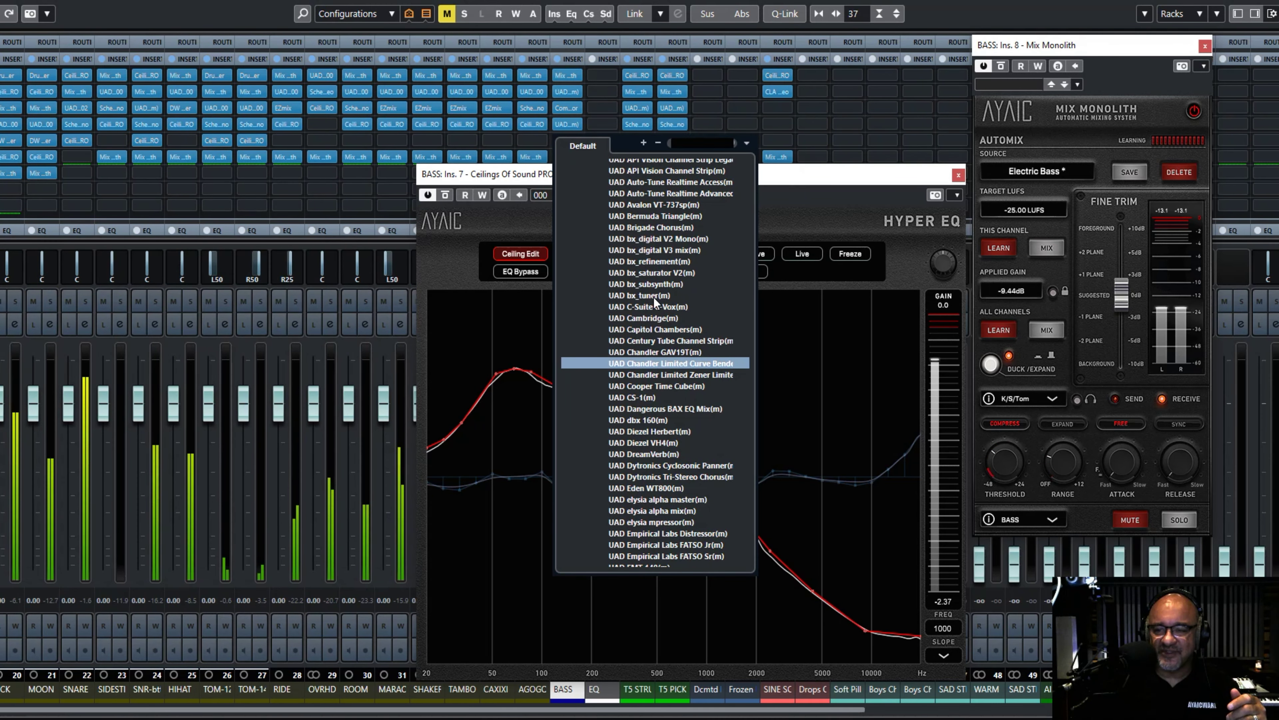
pyautogui.scroll(-7, 654, 296)
pyautogui.scroll(-8, 654, 296)
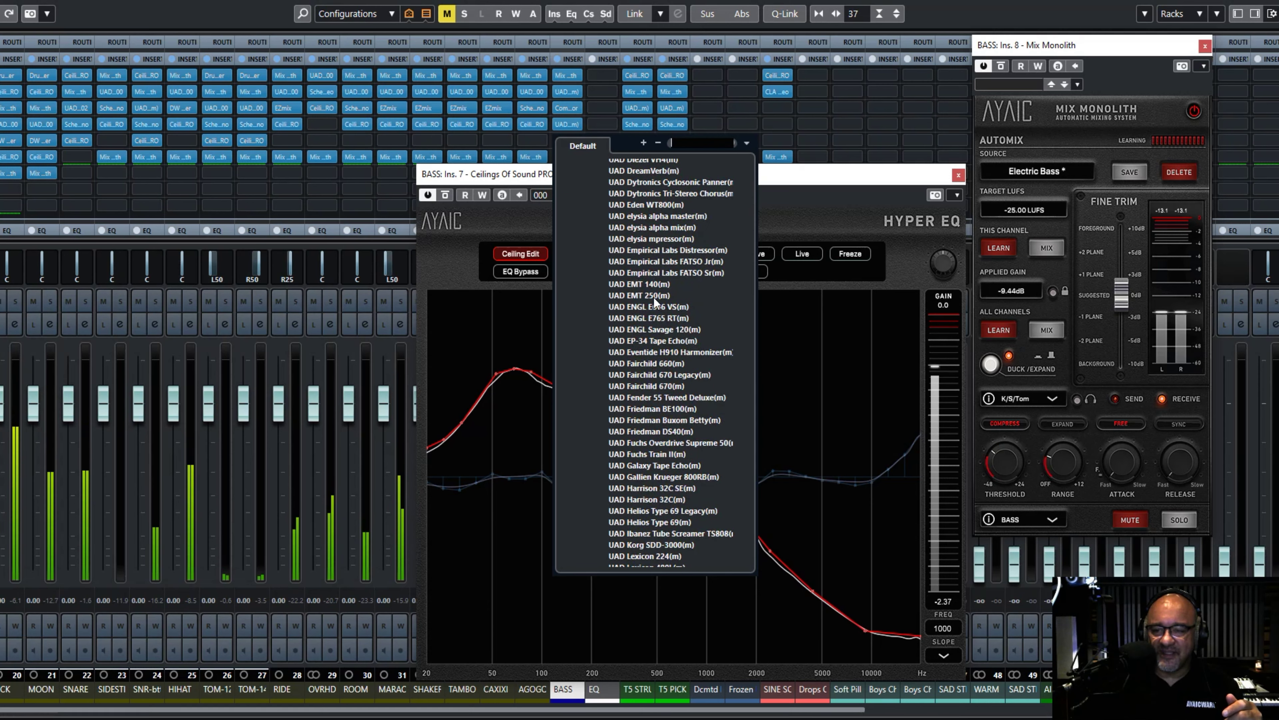
pyautogui.scroll(-2, 654, 295)
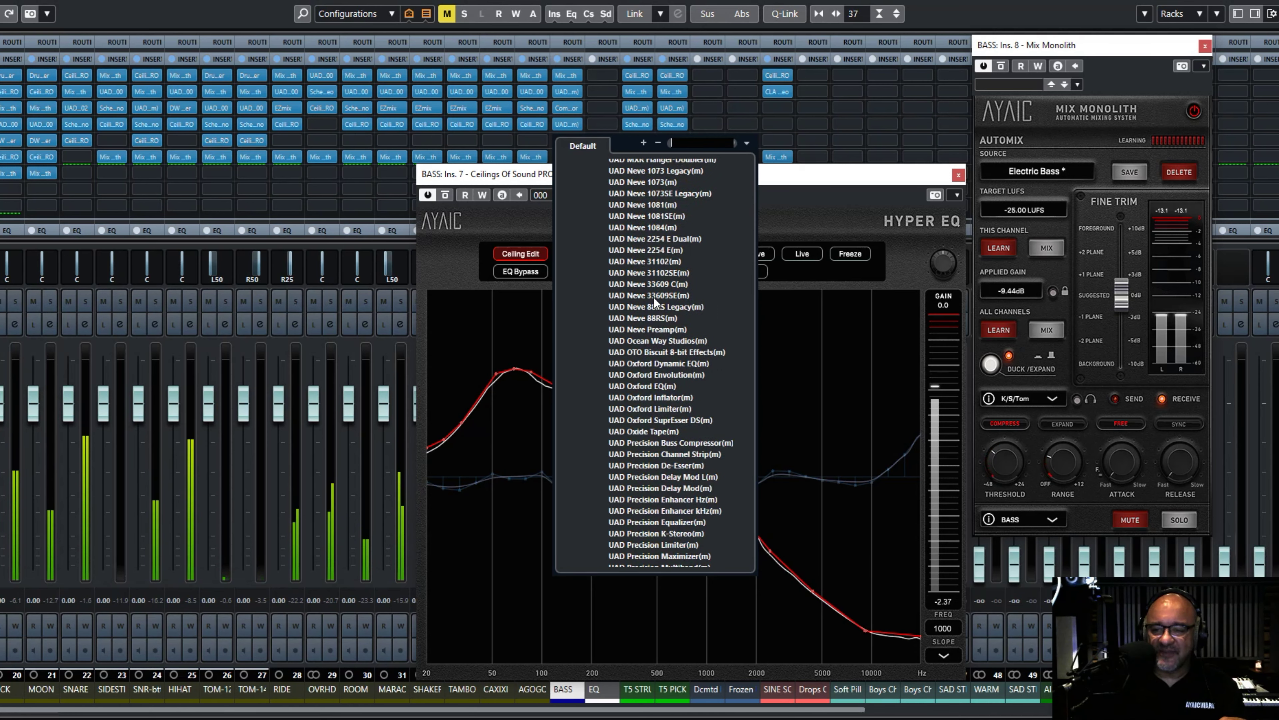
pyautogui.scroll(-4, 675, 398)
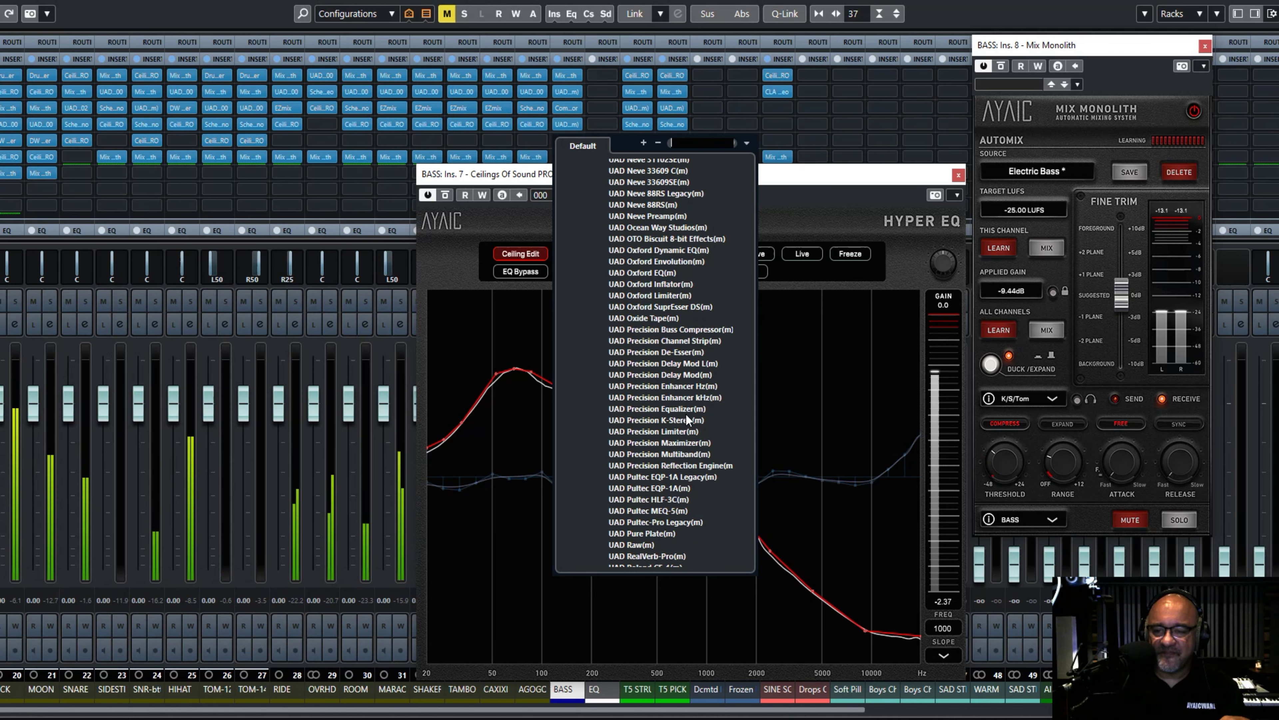
pyautogui.click(680, 488)
pyautogui.click(592, 395)
pyautogui.click(682, 170)
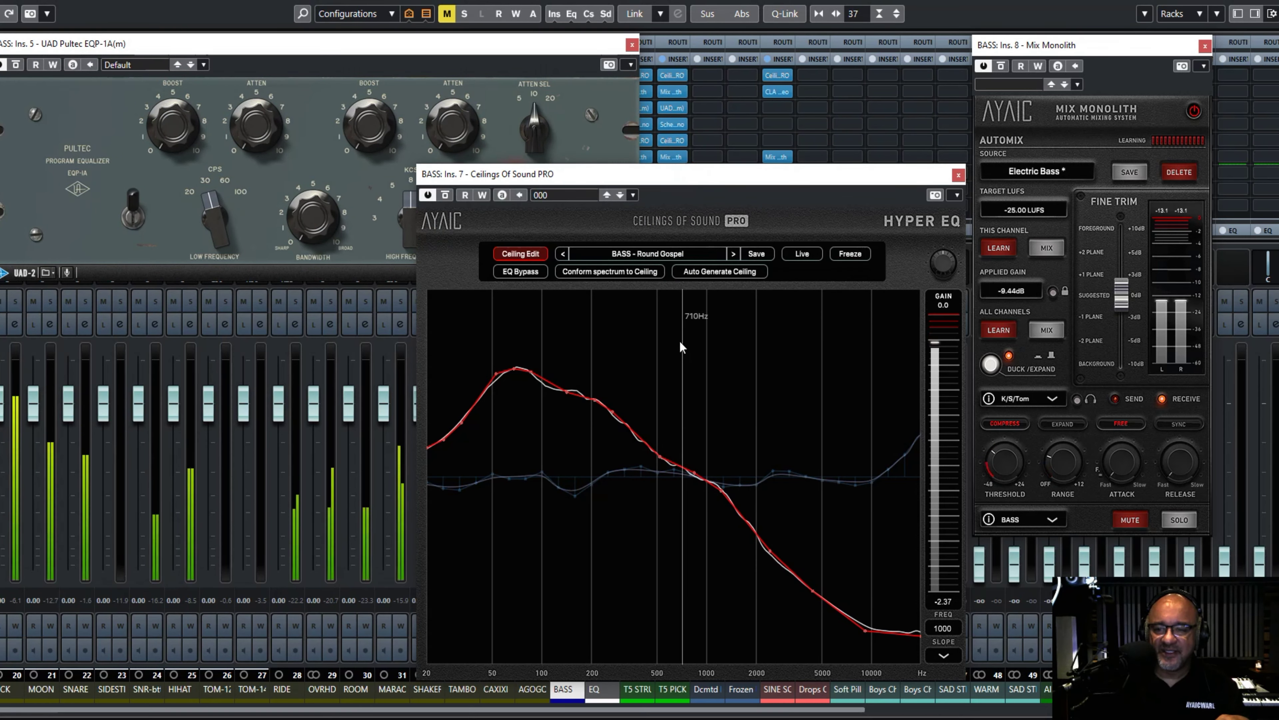
# - Reset the EQ in Ceilings Of Sound PRO and display a 9 dB/Oct slope guide
pyautogui.click(620, 253)
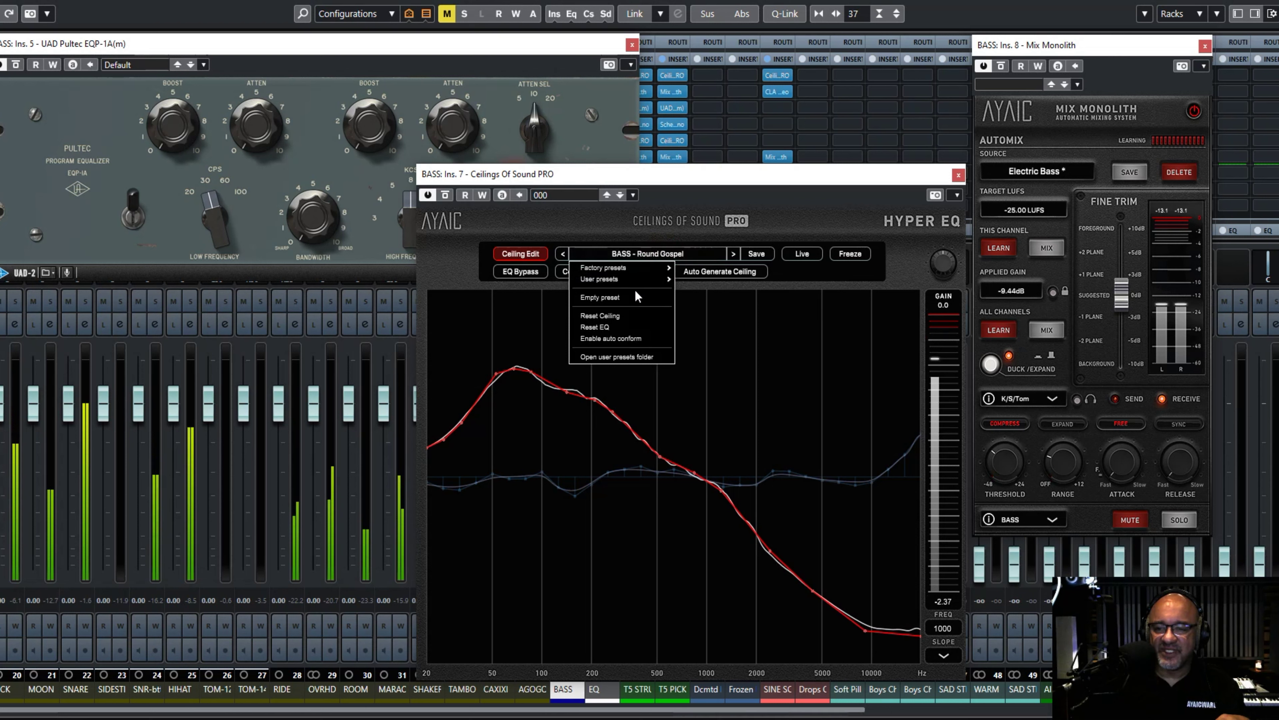
pyautogui.click(609, 326)
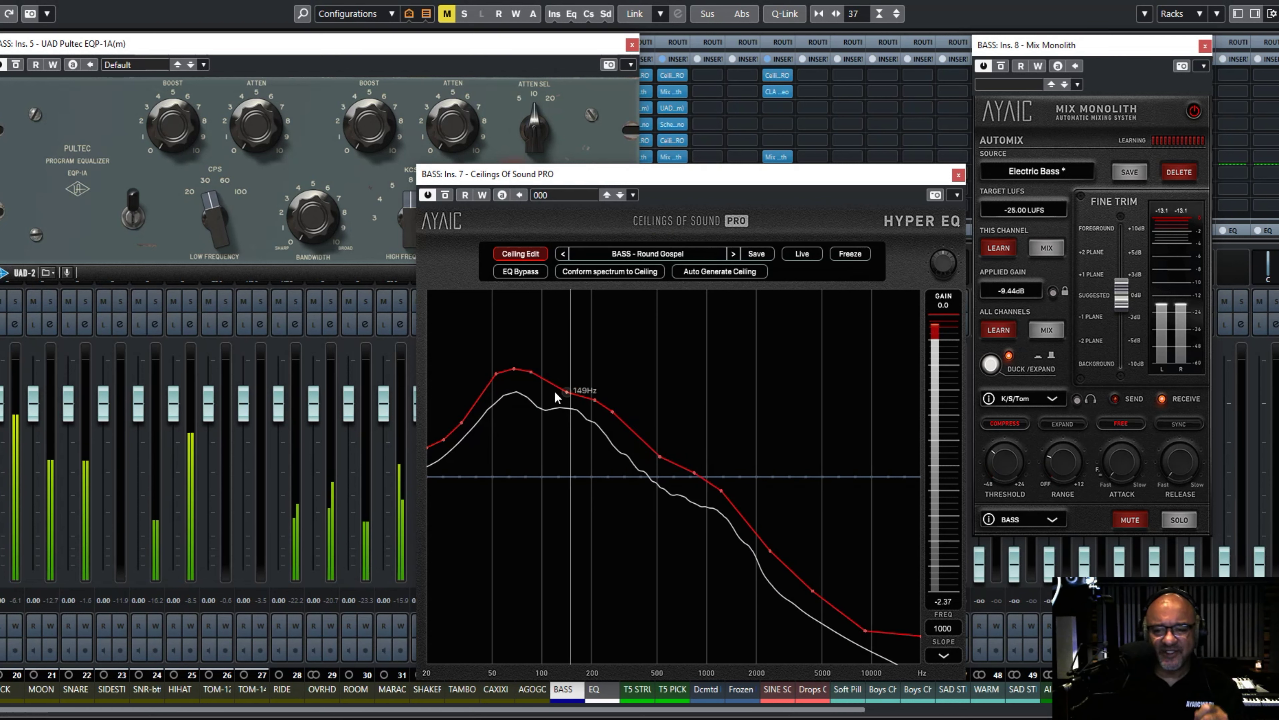
pyautogui.click(945, 655)
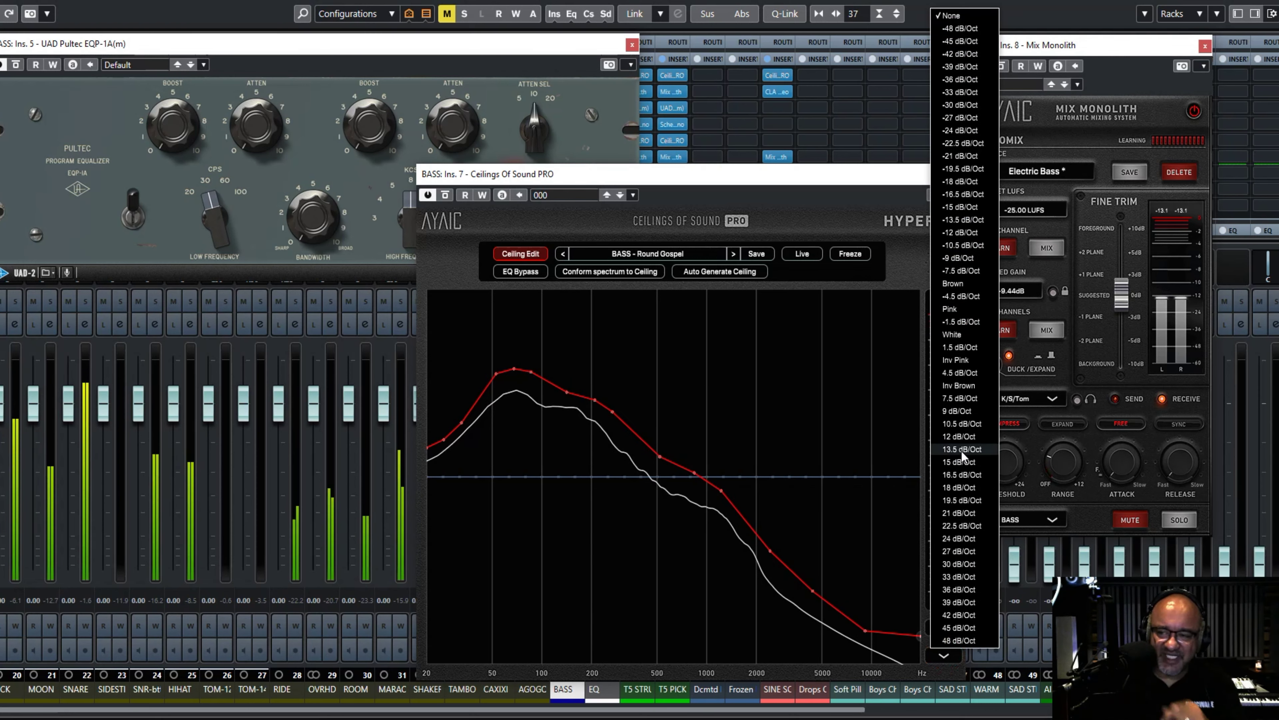
pyautogui.click(962, 412)
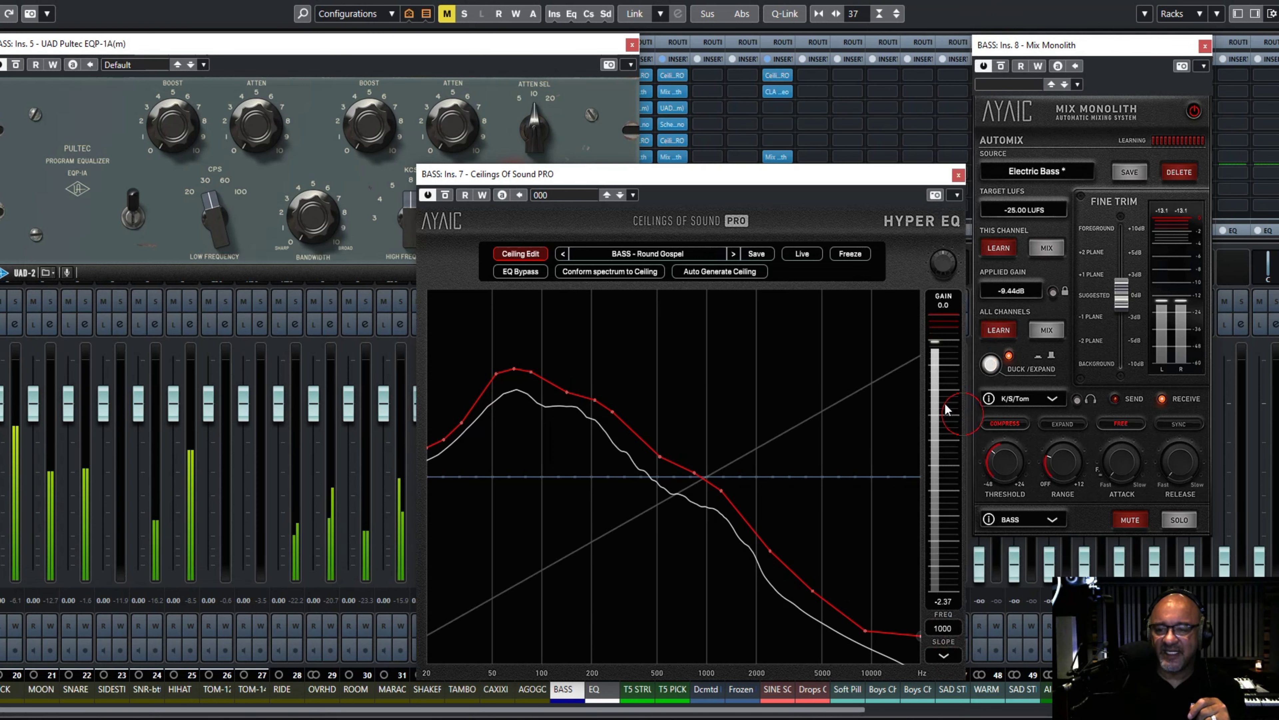
# - Set the slope guide to -9 dB/Oct at about 2141 Hz and raise the whole ceiling curve towards it
pyautogui.click(942, 658)
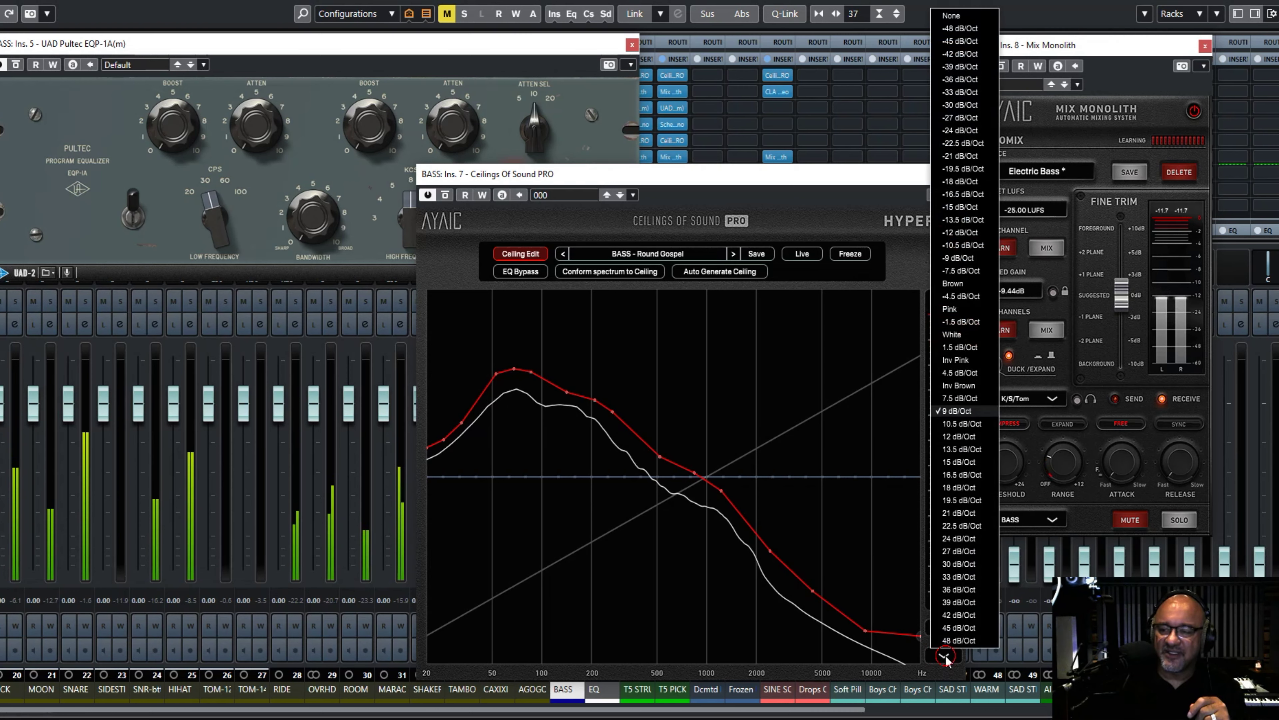
pyautogui.click(962, 265)
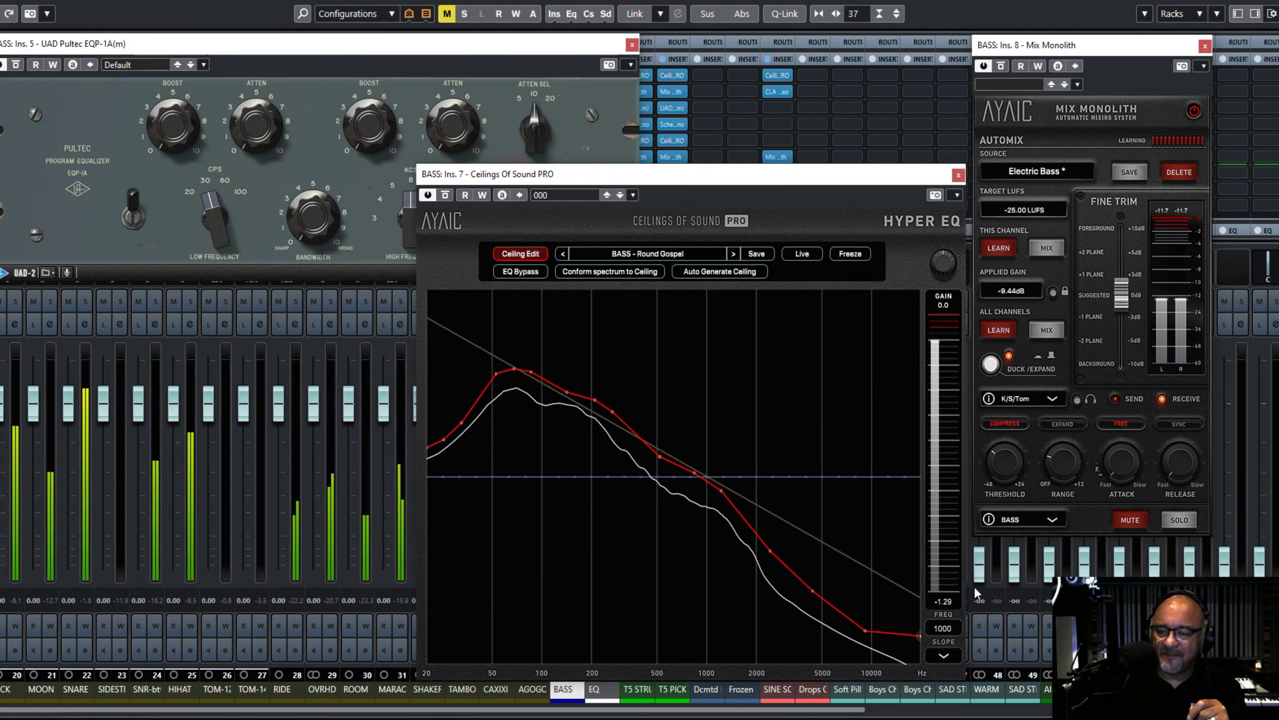
pyautogui.moveTo(943, 627); pyautogui.dragTo(943, 595)
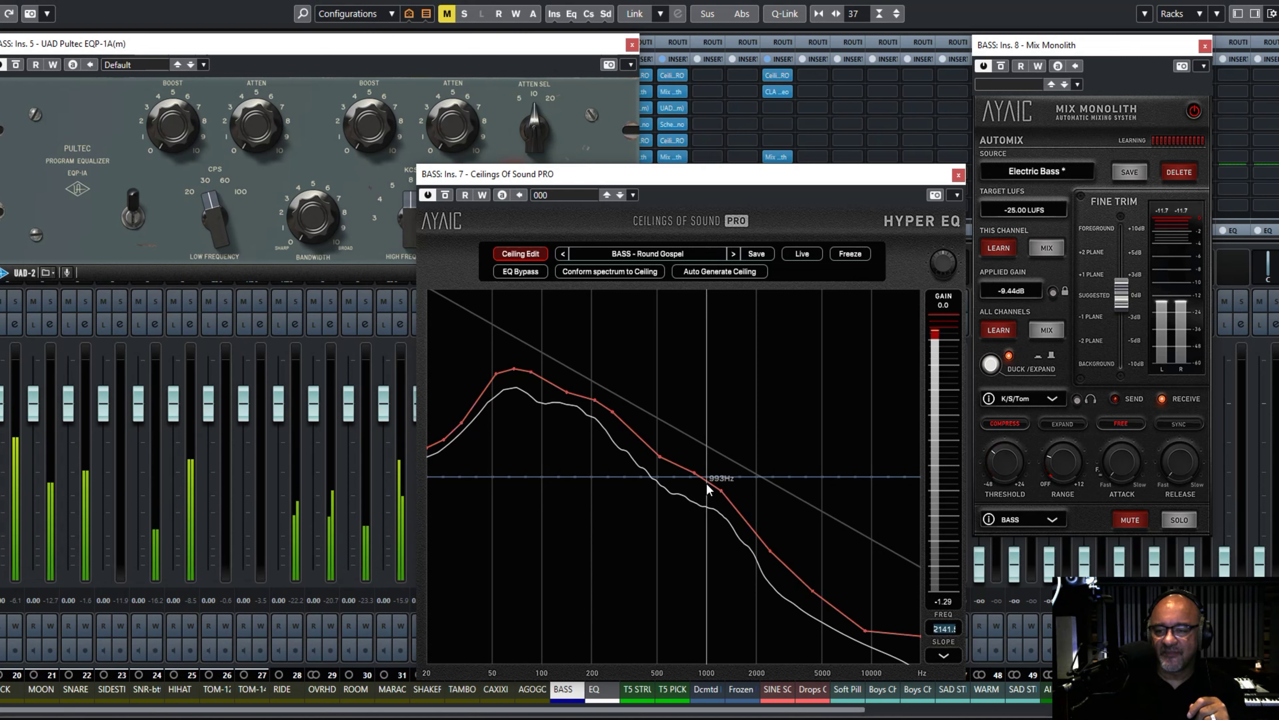
pyautogui.moveTo(706, 476); pyautogui.dragTo(710, 456)
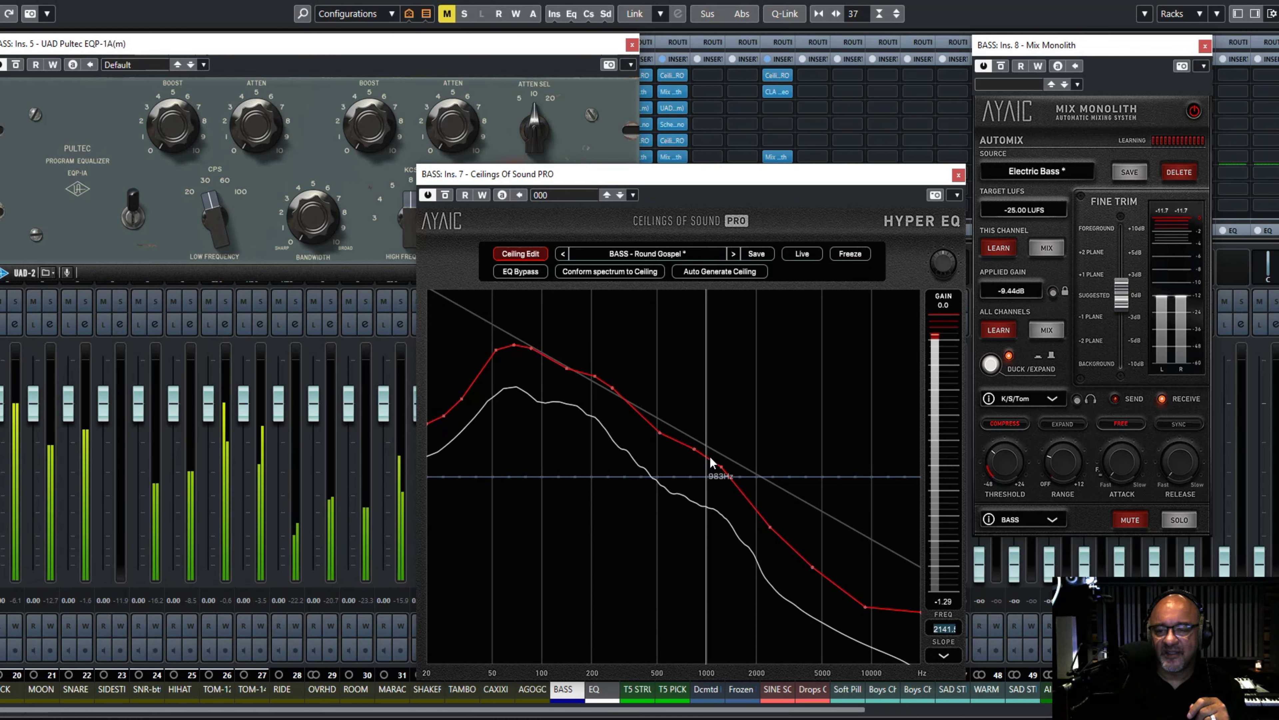
# - Set the slope of the ceiling point at 141.8 Hz to -12 dB/Oct
pyautogui.click(567, 368)
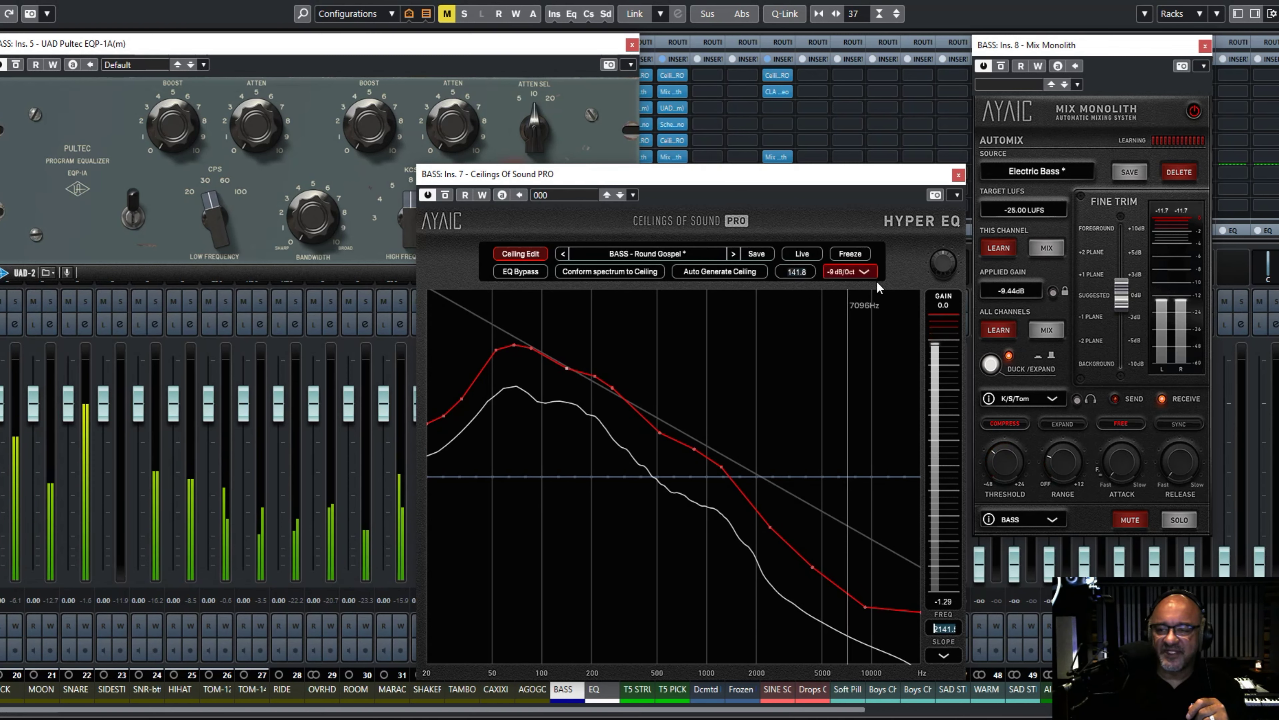
pyautogui.click(865, 272)
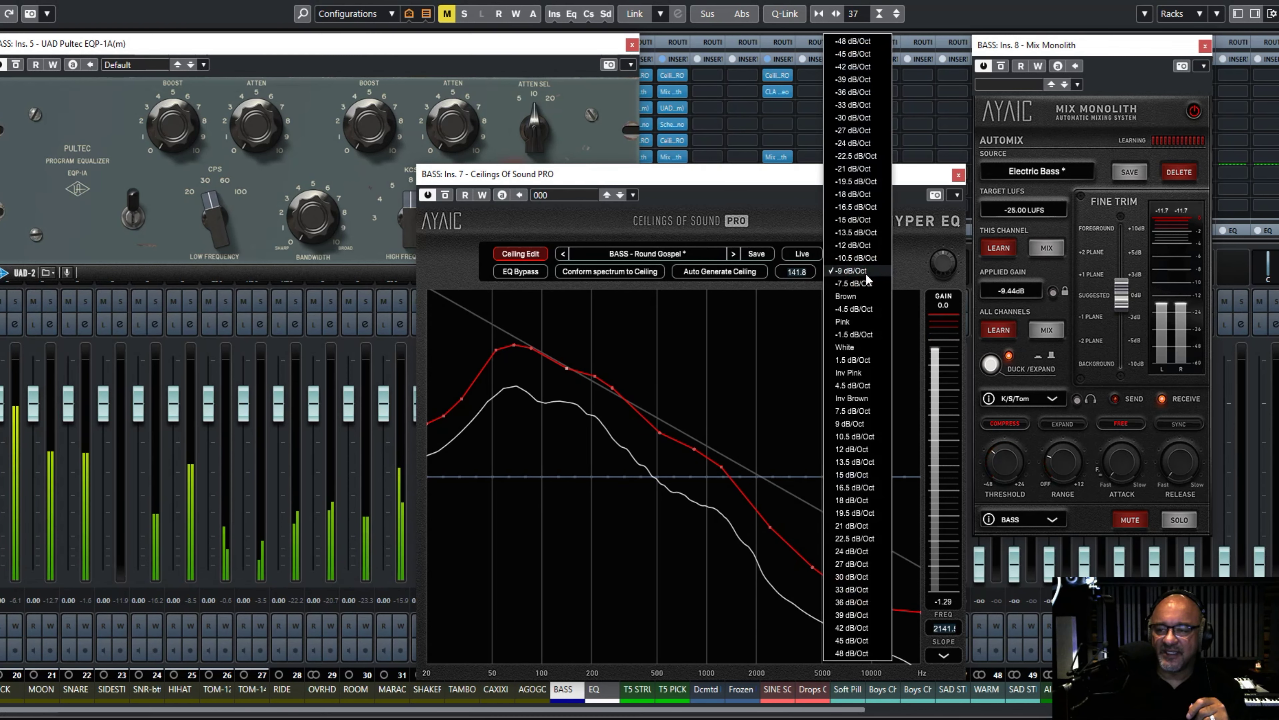
pyautogui.click(861, 251)
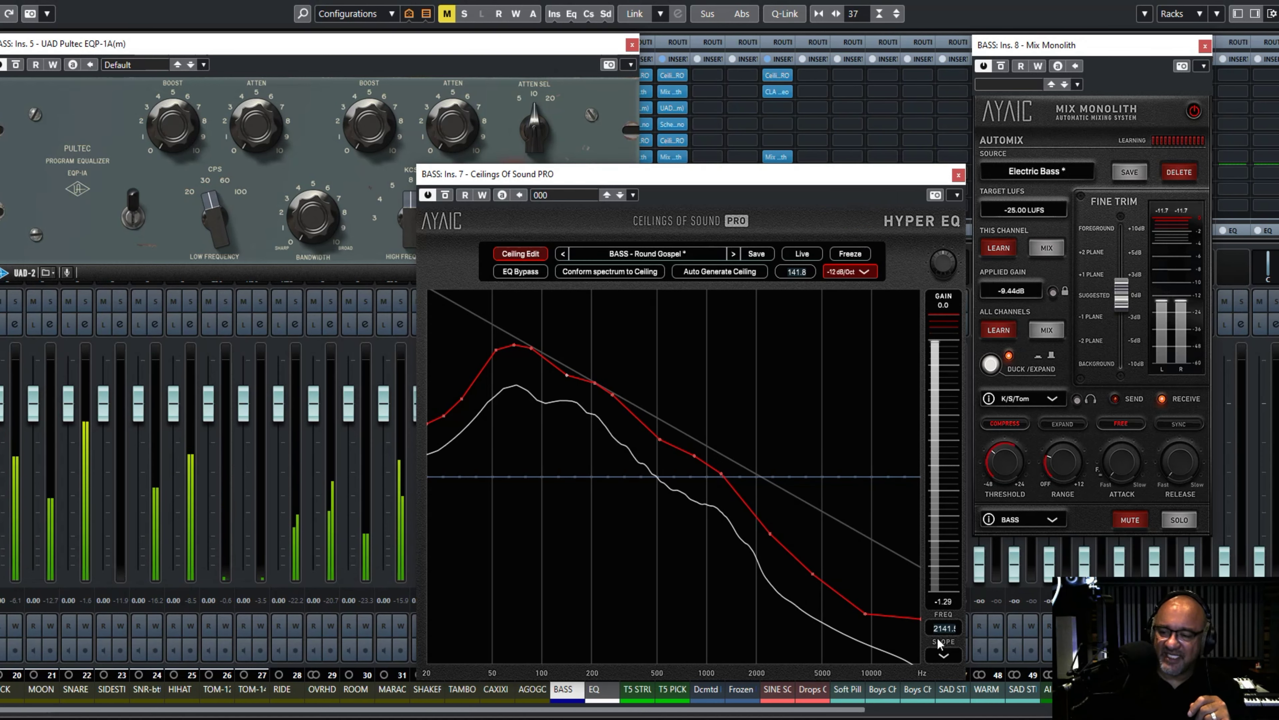
# - Set the slope guide to -12 dB/Oct and raise the whole ceiling curve to meet it
pyautogui.click(944, 656)
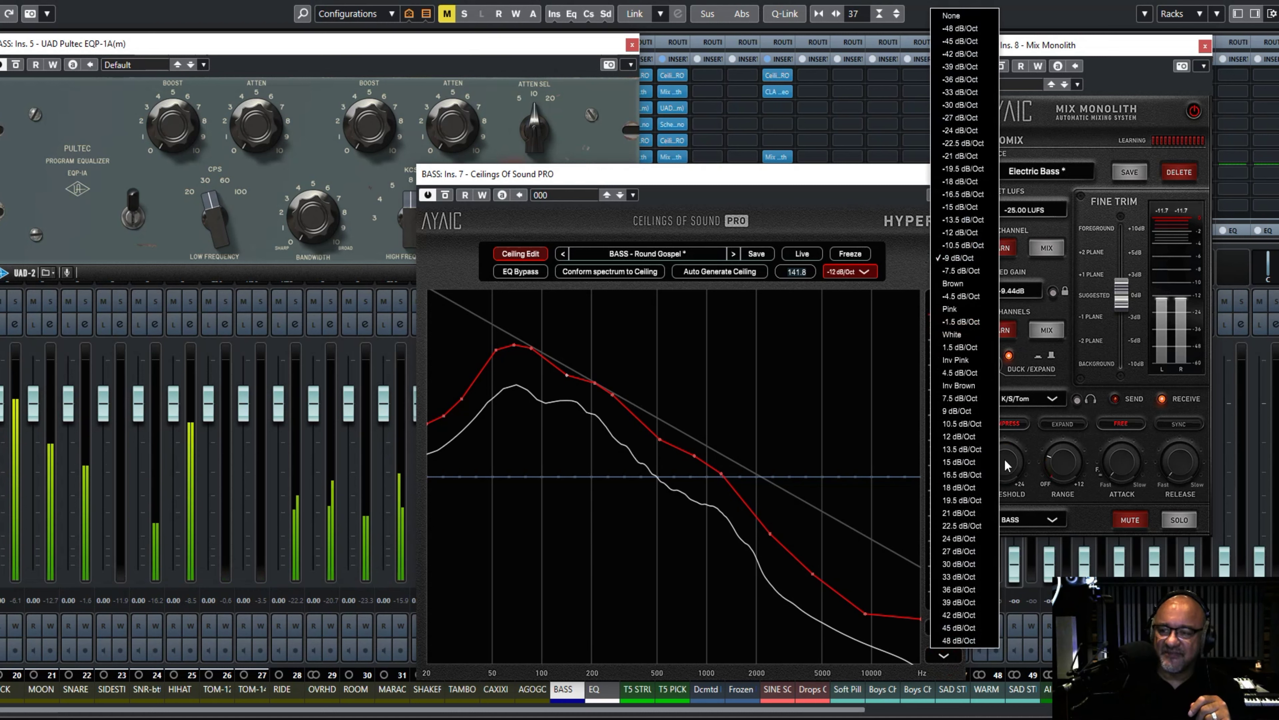
pyautogui.click(963, 232)
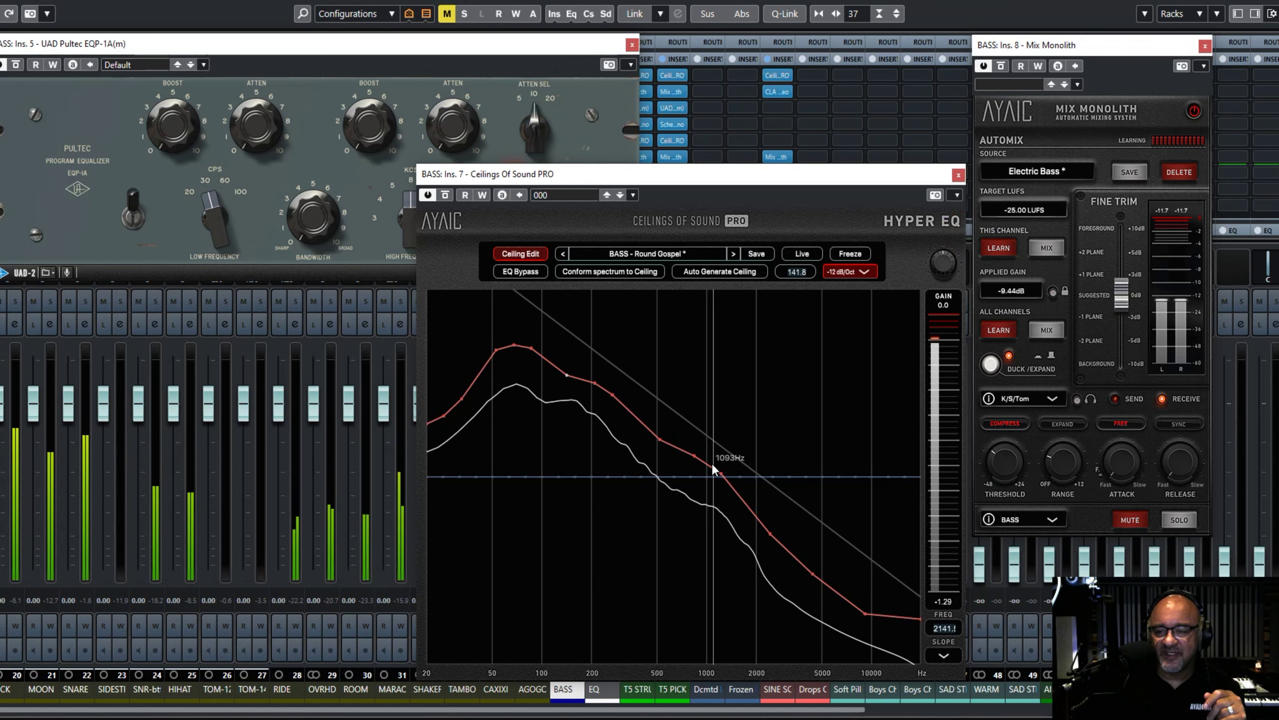
pyautogui.moveTo(710, 446); pyautogui.dragTo(710, 434)
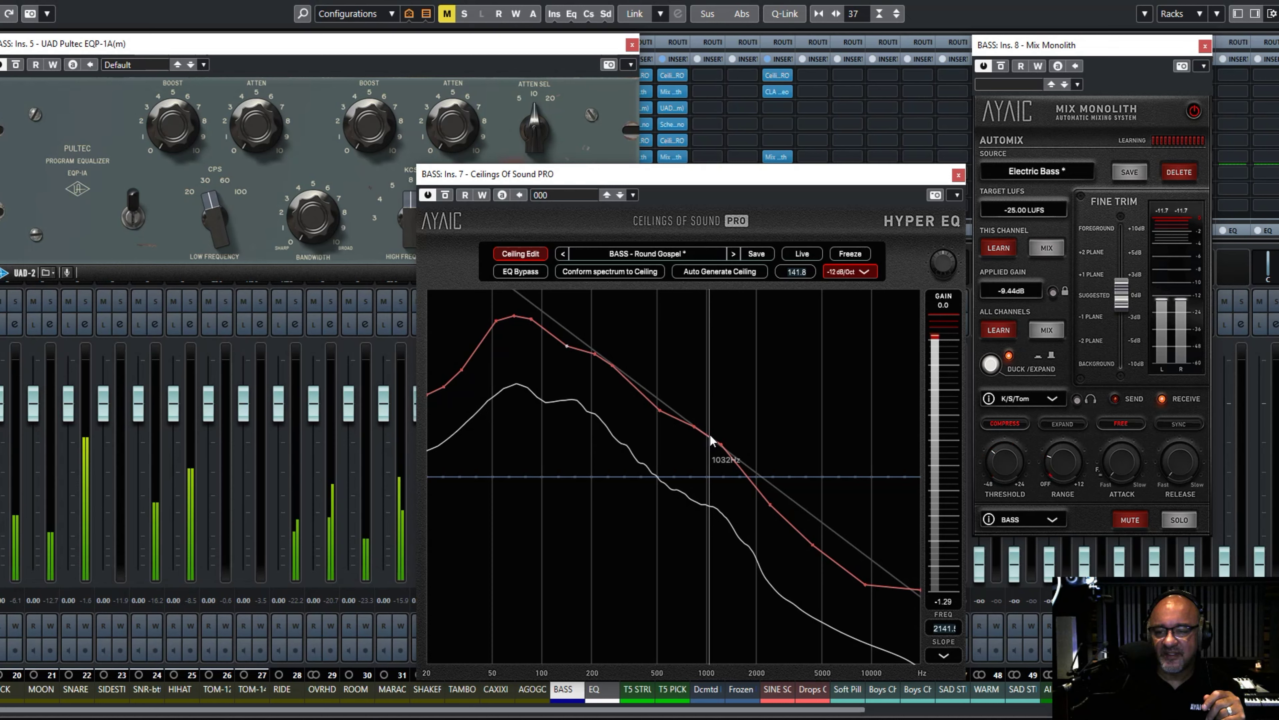
# - Set the slope of the ceiling point at 1225.1 Hz to -12 dB/Oct and the slope guide to -13.5 dB/Oct
pyautogui.click(722, 443)
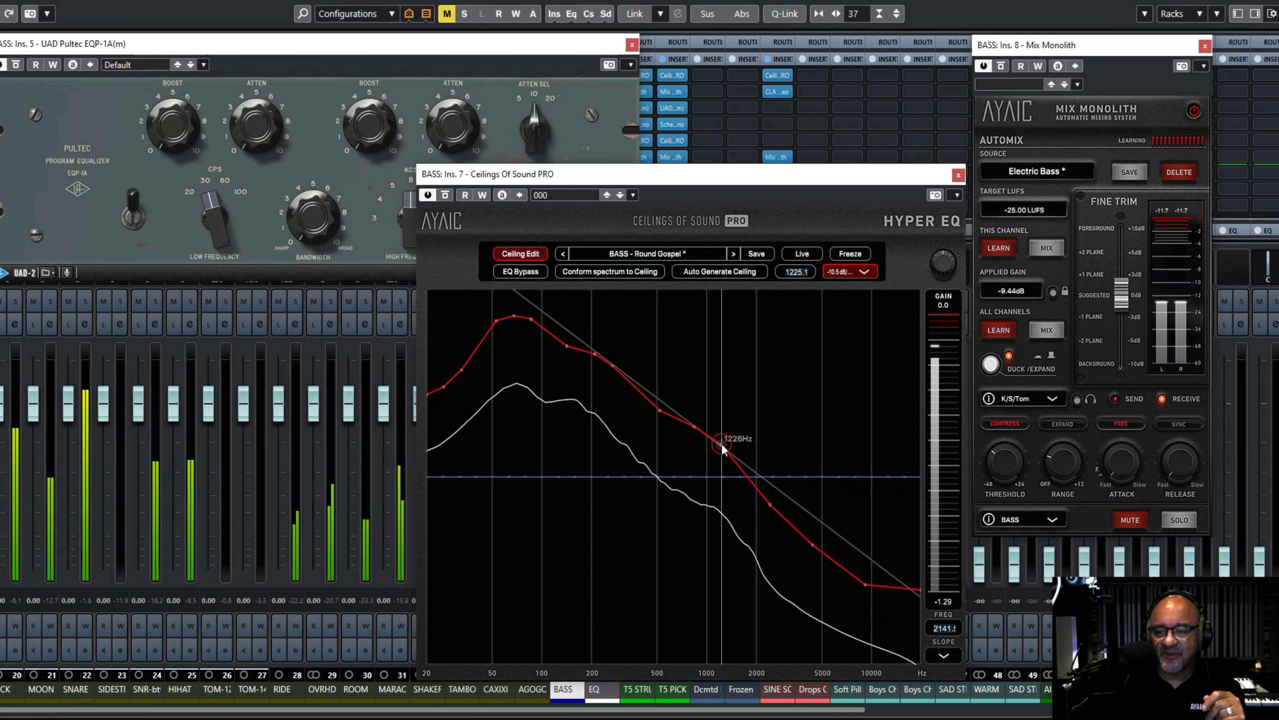
pyautogui.click(863, 272)
pyautogui.click(901, 580)
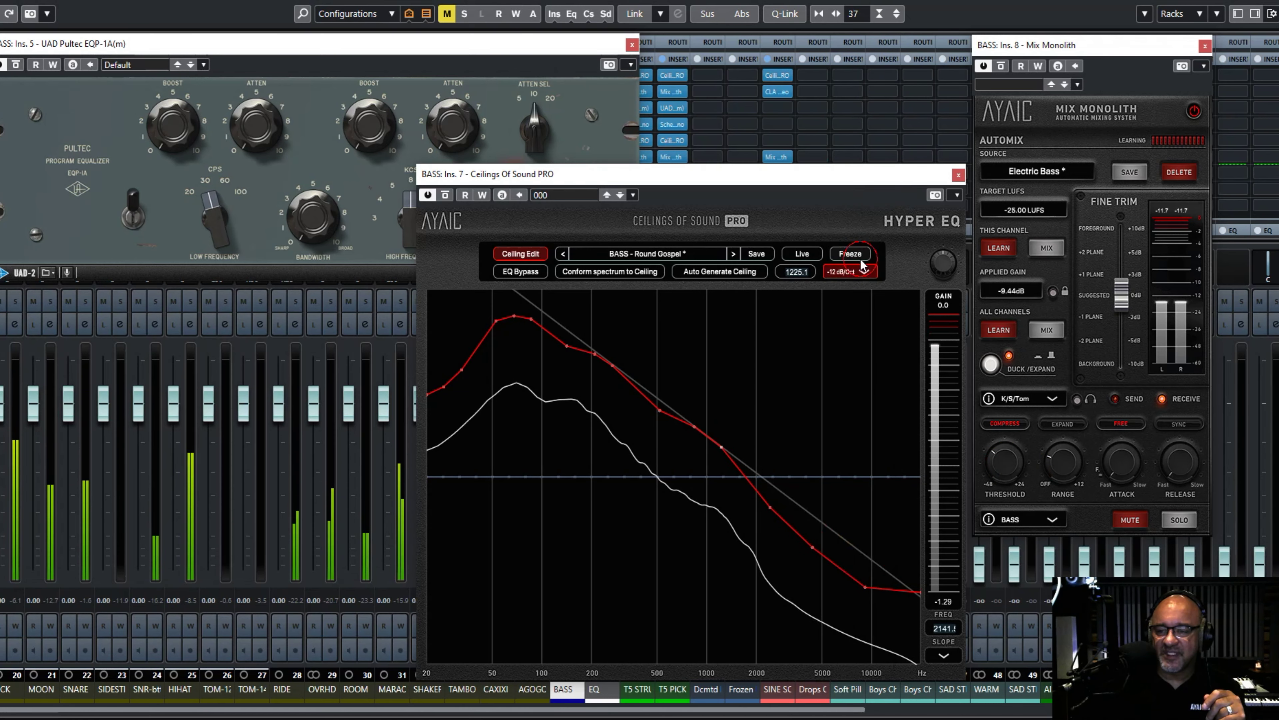
pyautogui.click(945, 659)
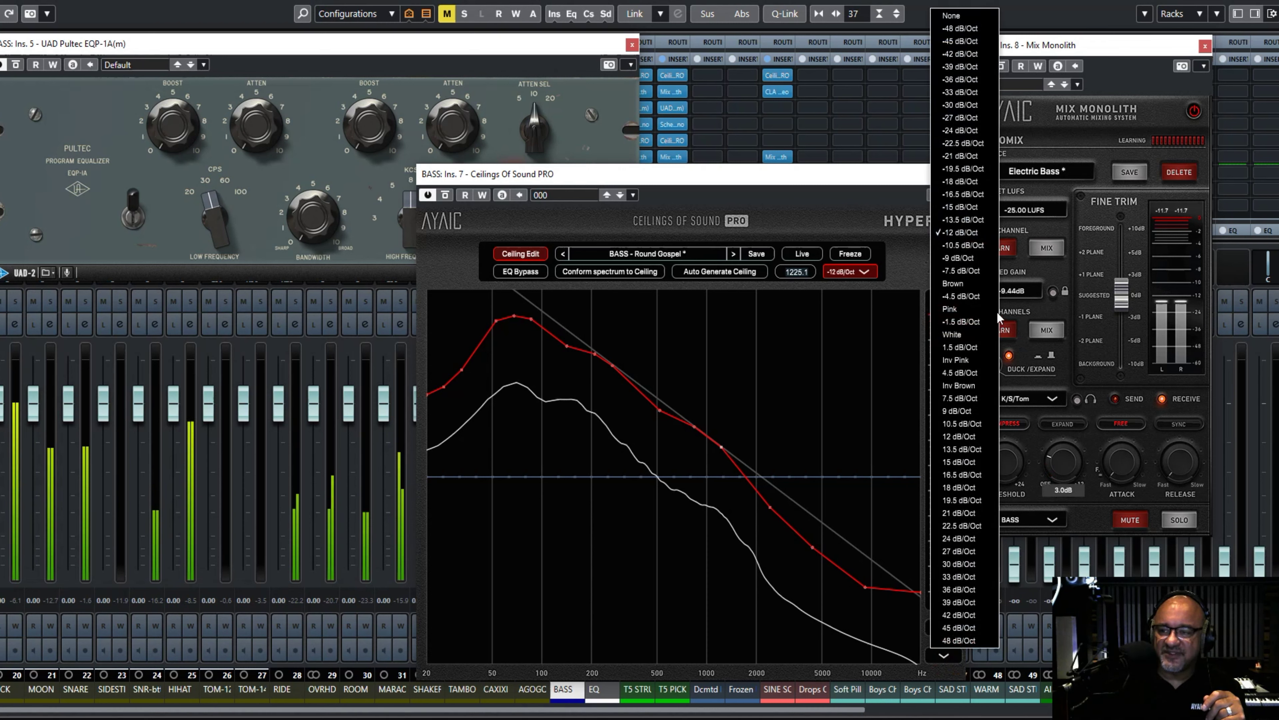
pyautogui.click(969, 224)
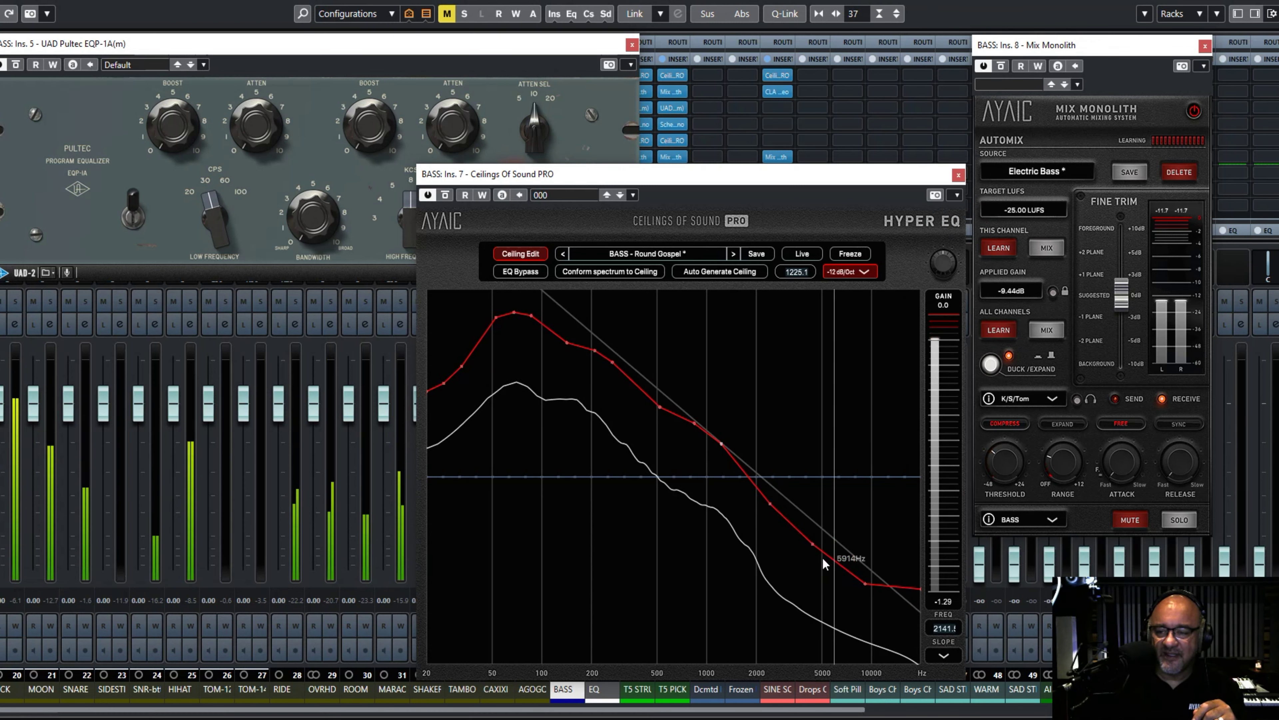
# - Lower the ceiling's high-frequency end point to the guide line and set the neighbouring point's frequency to 8256.9 Hz
pyautogui.moveTo(920, 588); pyautogui.dragTo(921, 614)
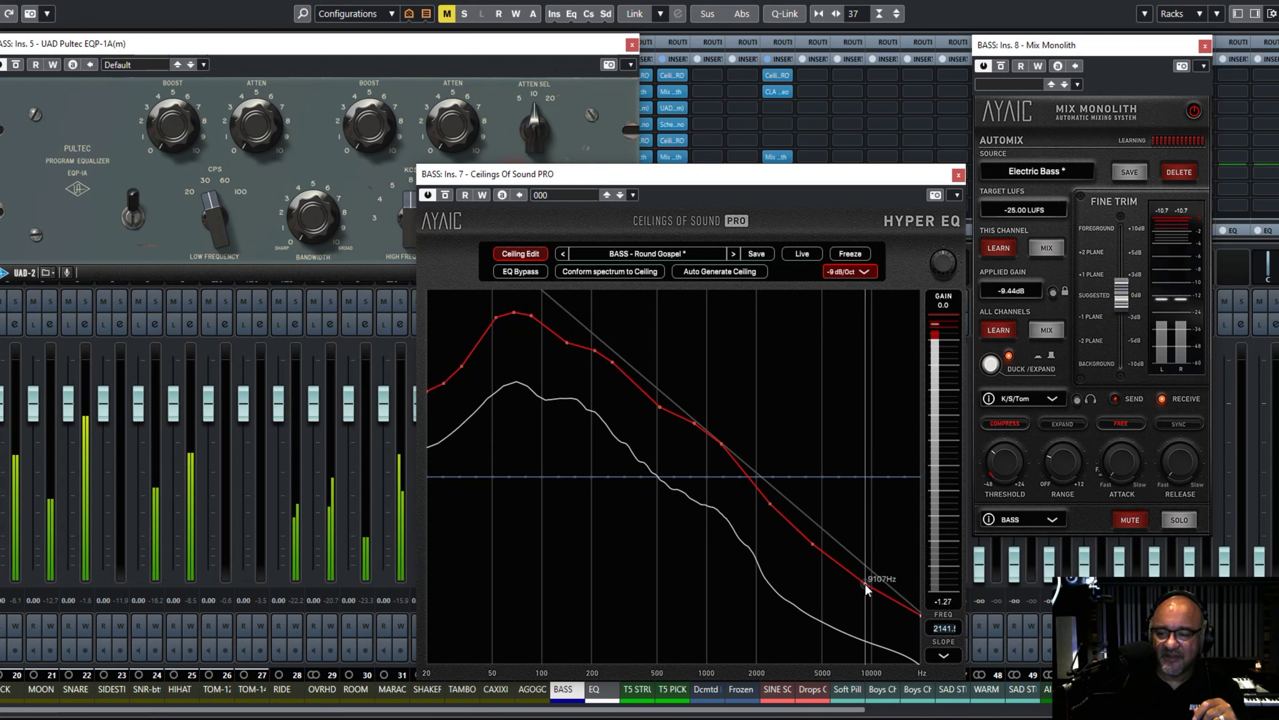
pyautogui.doubleClick(797, 271)
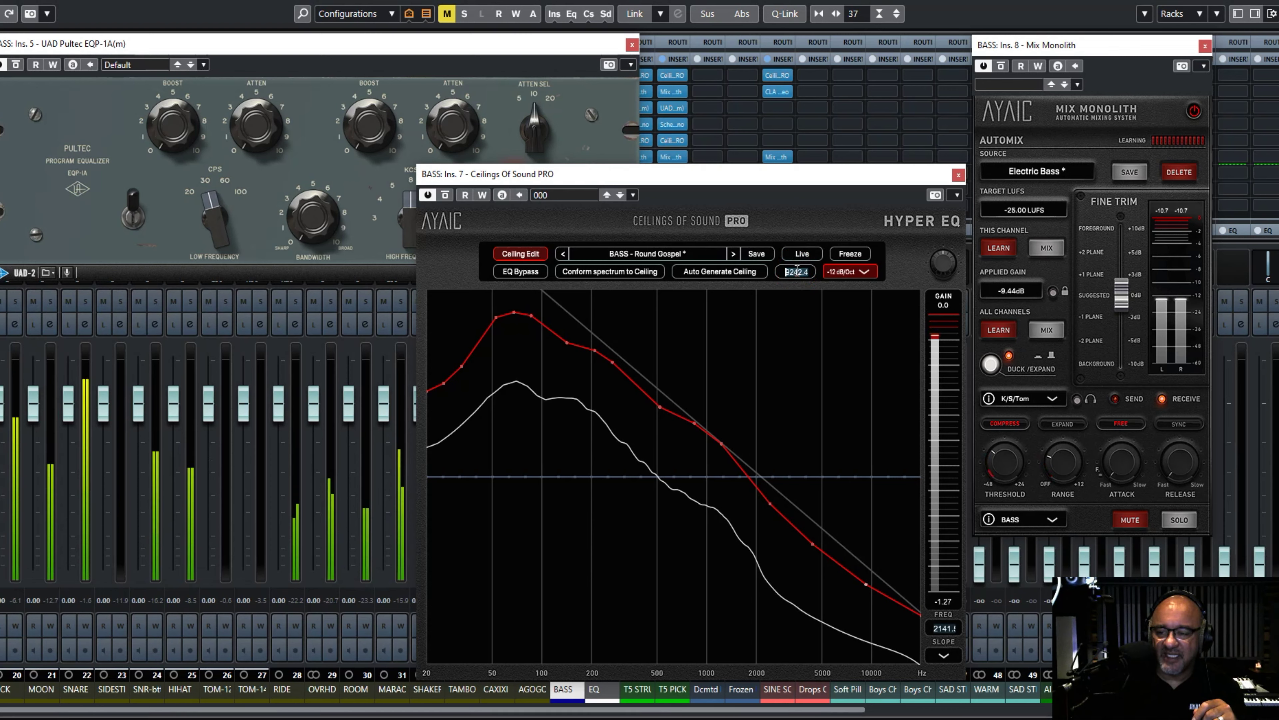
pyautogui.moveTo(797, 260); pyautogui.dragTo(796, 274)
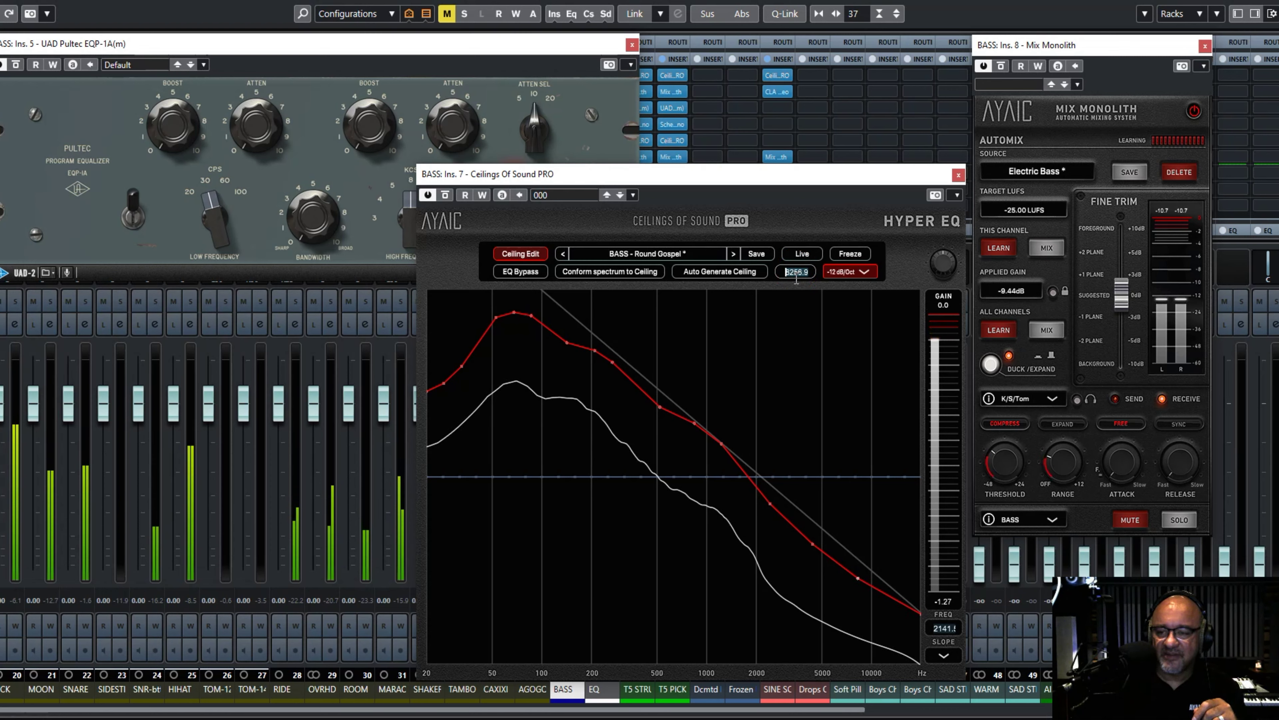
# - Lower the whole ceiling curve back to the bass spectrum and set the slope guide to None
pyautogui.moveTo(679, 416); pyautogui.dragTo(680, 476)
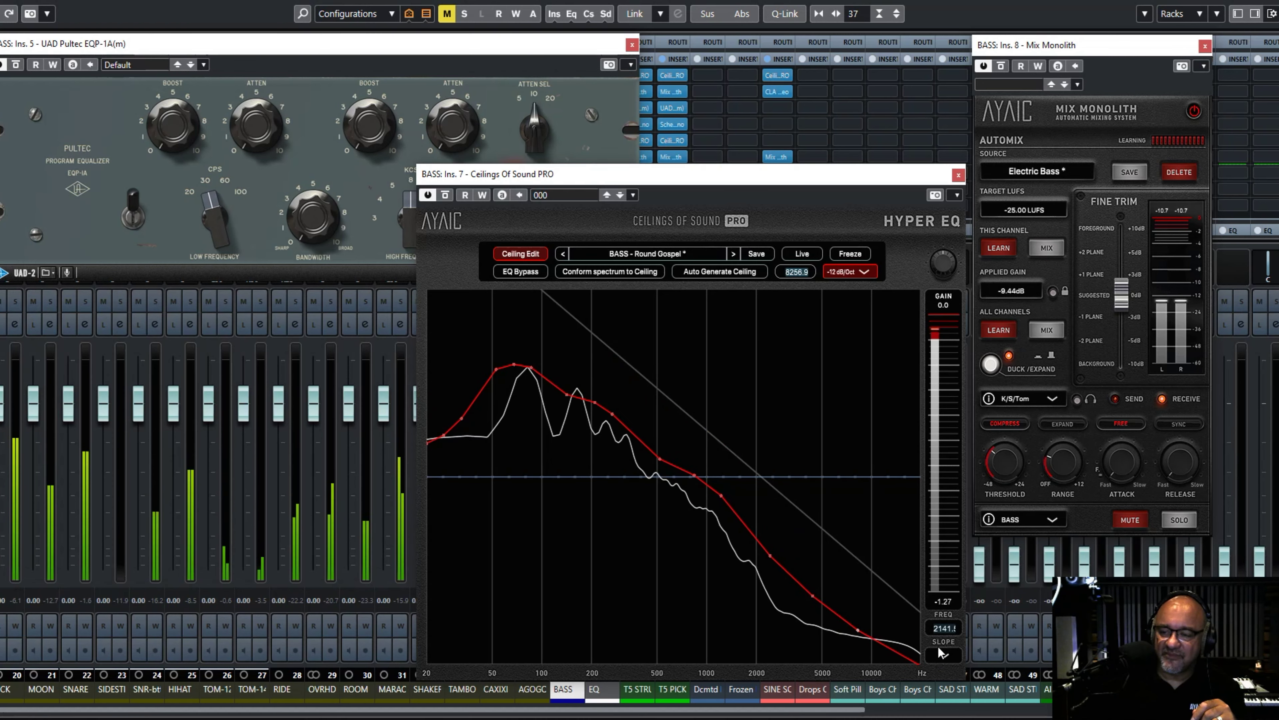
pyautogui.click(944, 655)
pyautogui.click(961, 19)
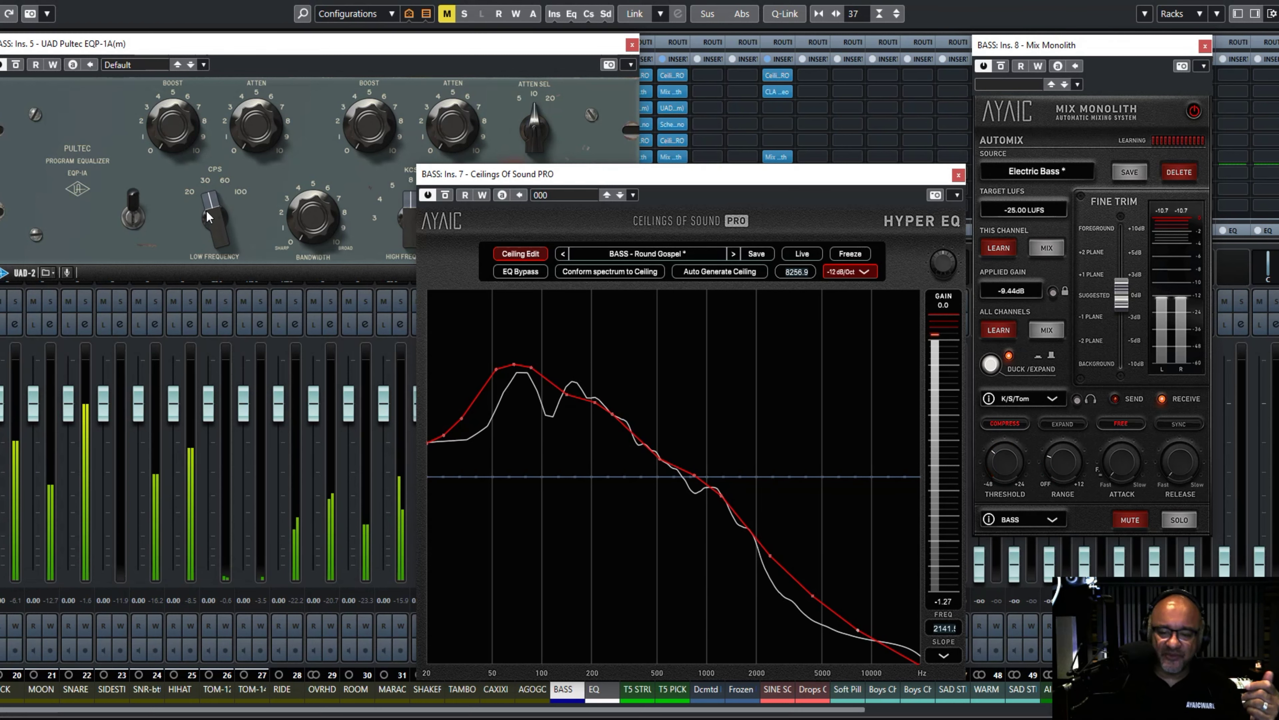
# - Set the Pultec's low frequency to 60 CPS and adjust its low-frequency boost
pyautogui.click(171, 141)
pyautogui.moveTo(218, 232); pyautogui.dragTo(222, 202)
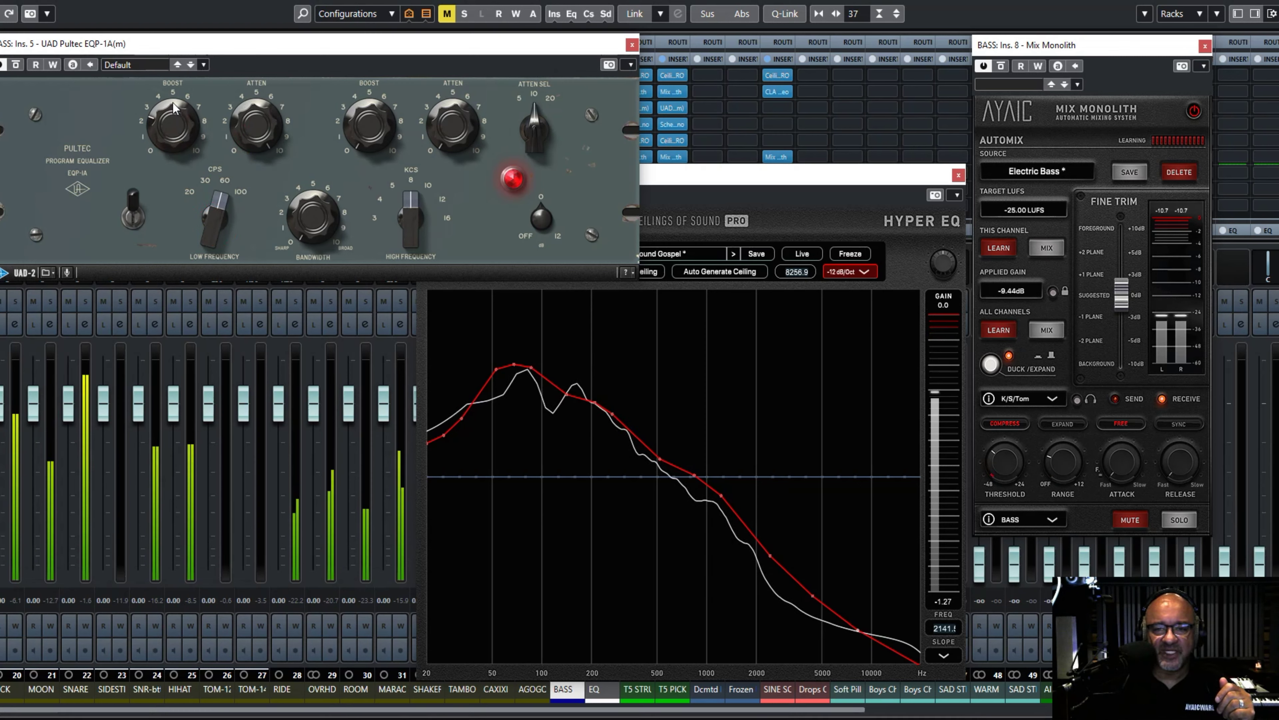
pyautogui.moveTo(172, 94); pyautogui.dragTo(172, 83)
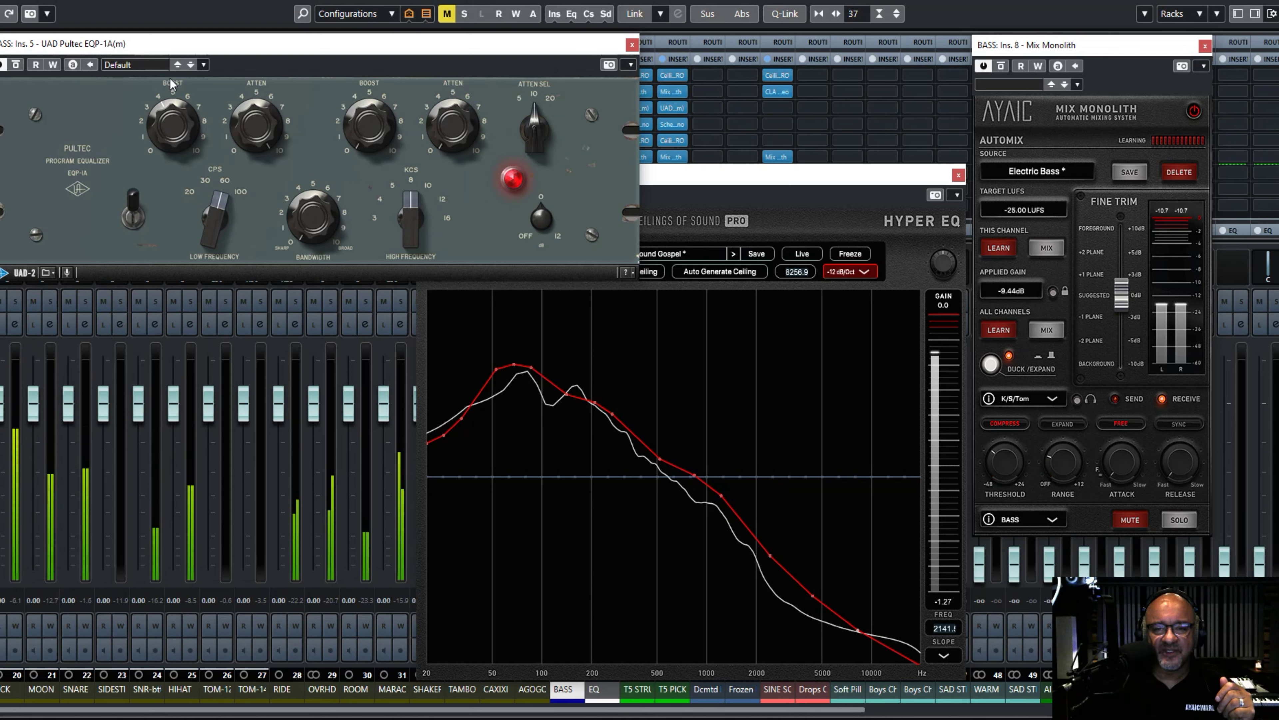
# - Check the spectrum against the ceiling and set the Pultec's high frequency to 3 KCS
pyautogui.click(531, 308)
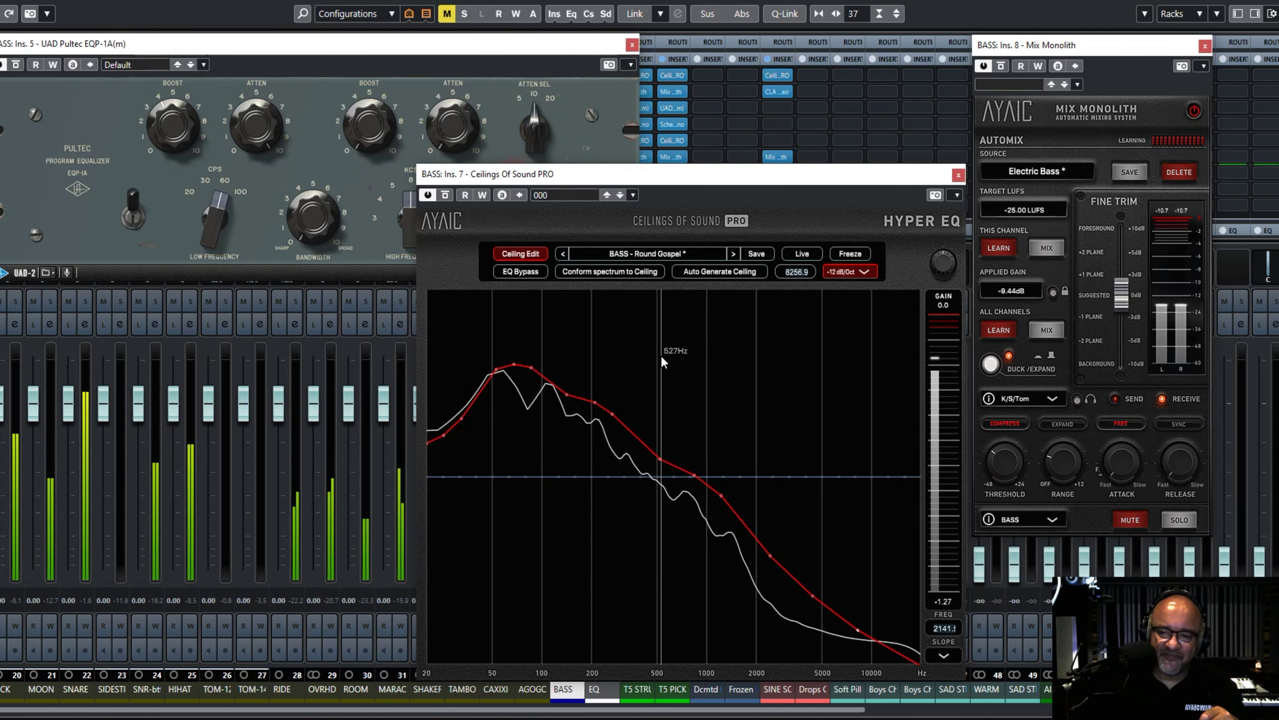
pyautogui.click(392, 243)
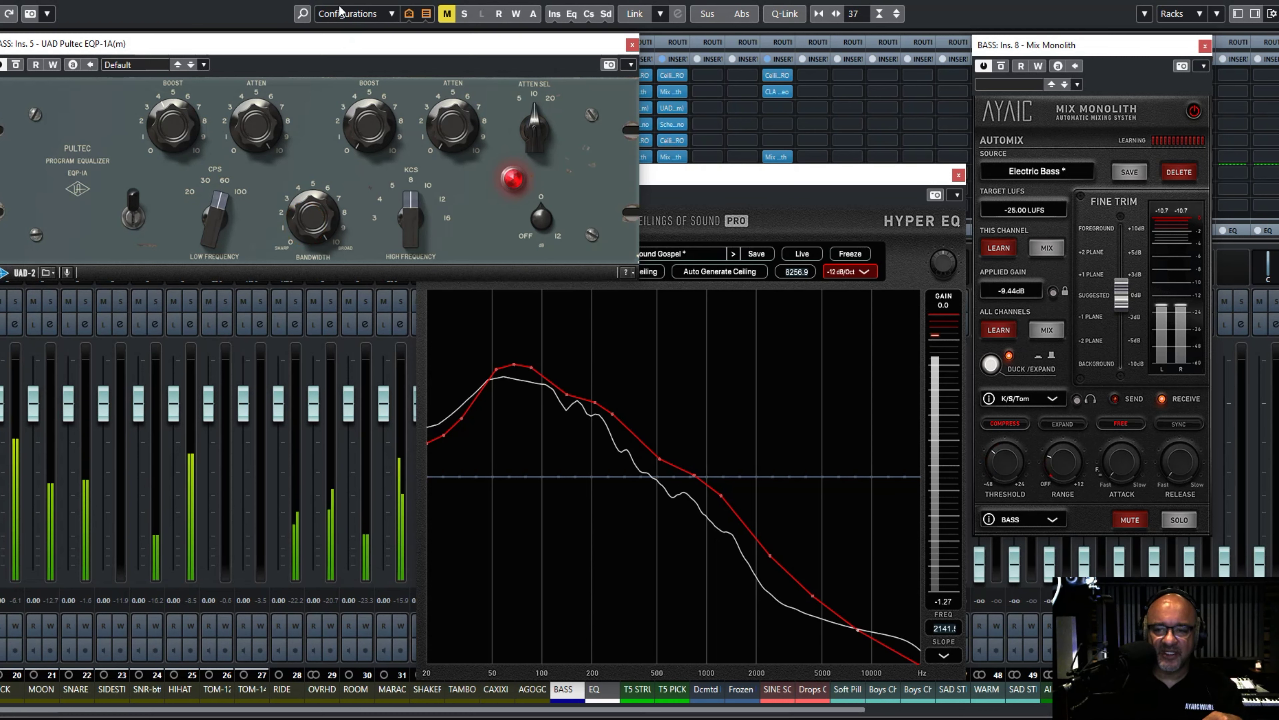
pyautogui.moveTo(392, 242); pyautogui.dragTo(392, 329)
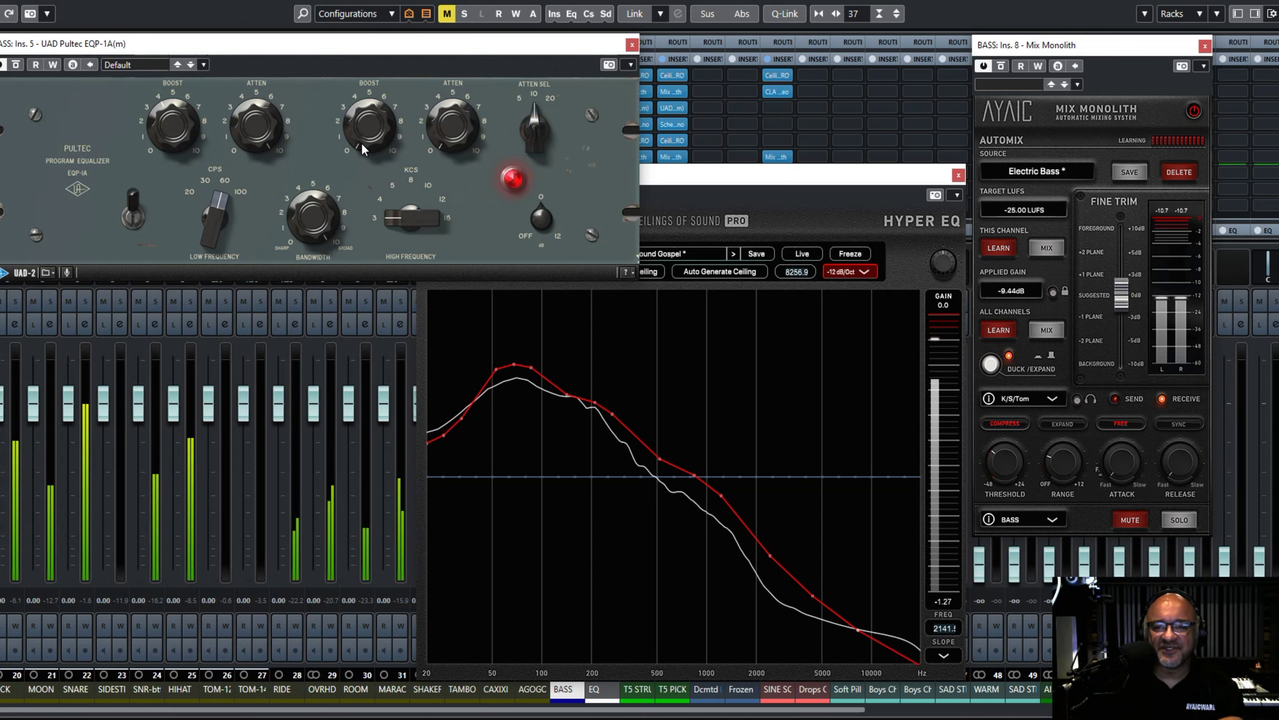
# - Compare the Pultec-shaped bass spectrum with the Round Gospel ceiling and conform the spectrum to the ceiling
pyautogui.click(695, 363)
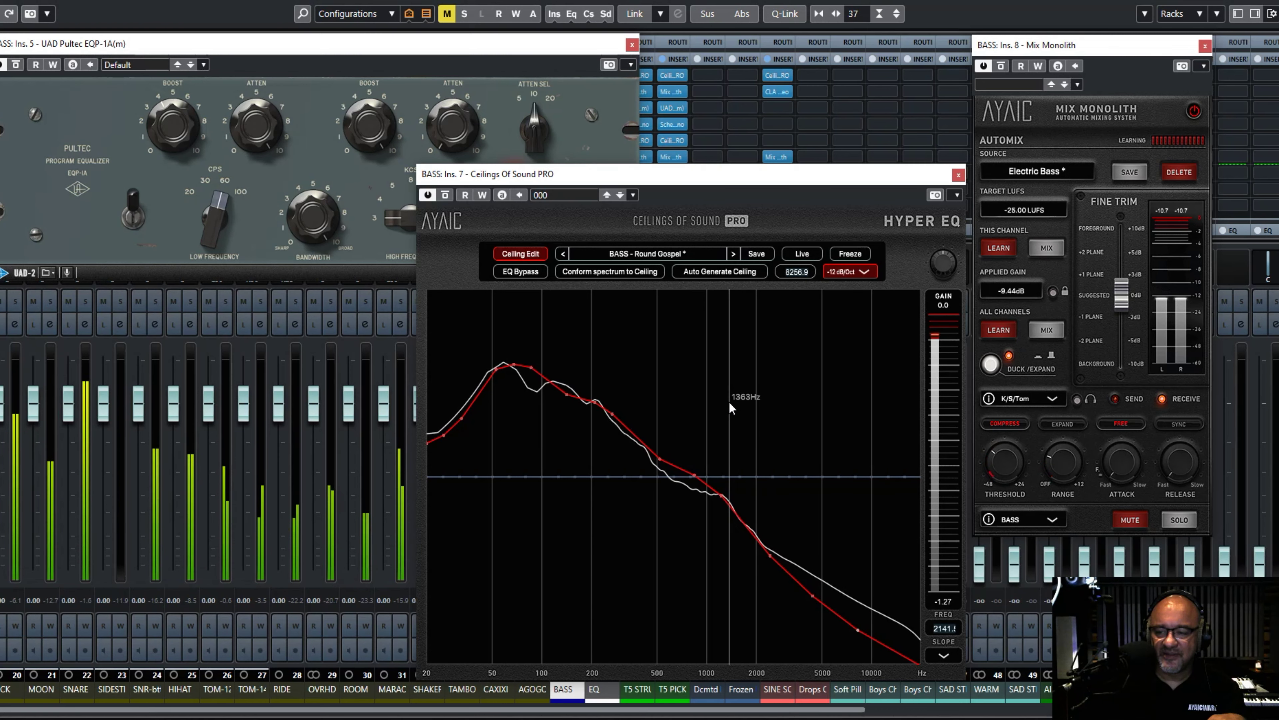
pyautogui.click(586, 144)
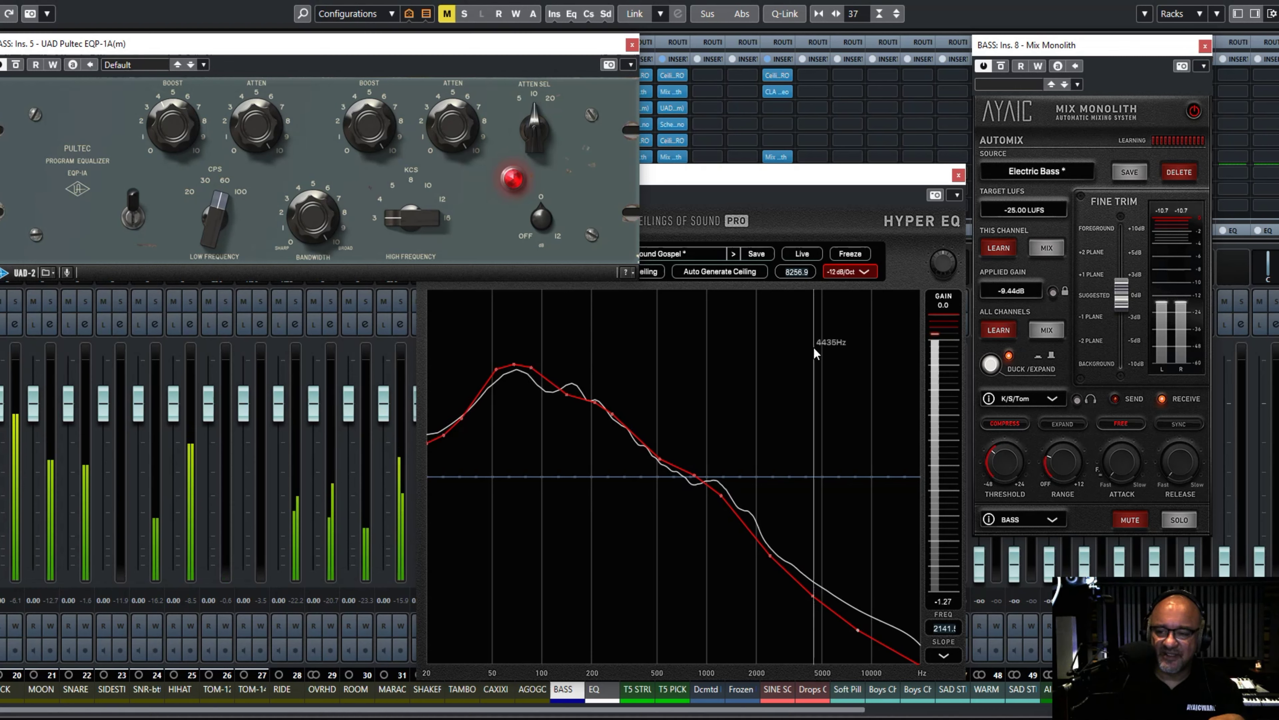
pyautogui.click(781, 377)
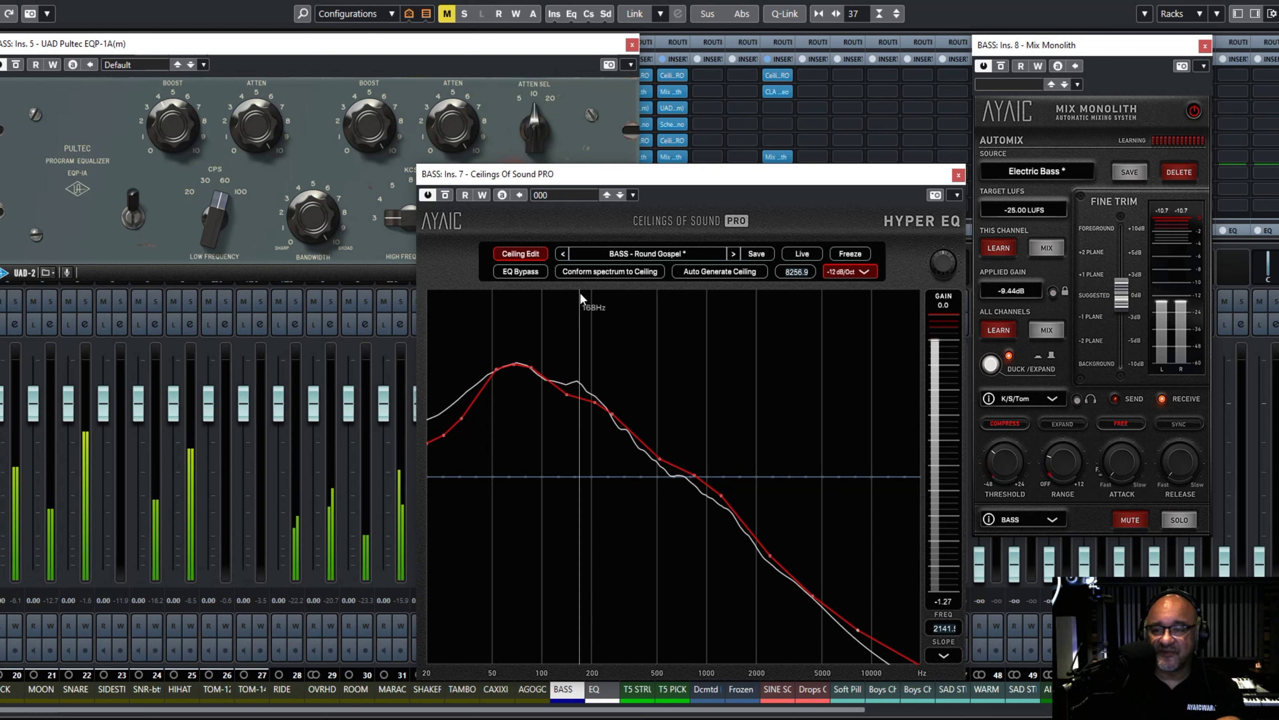
pyautogui.click(595, 275)
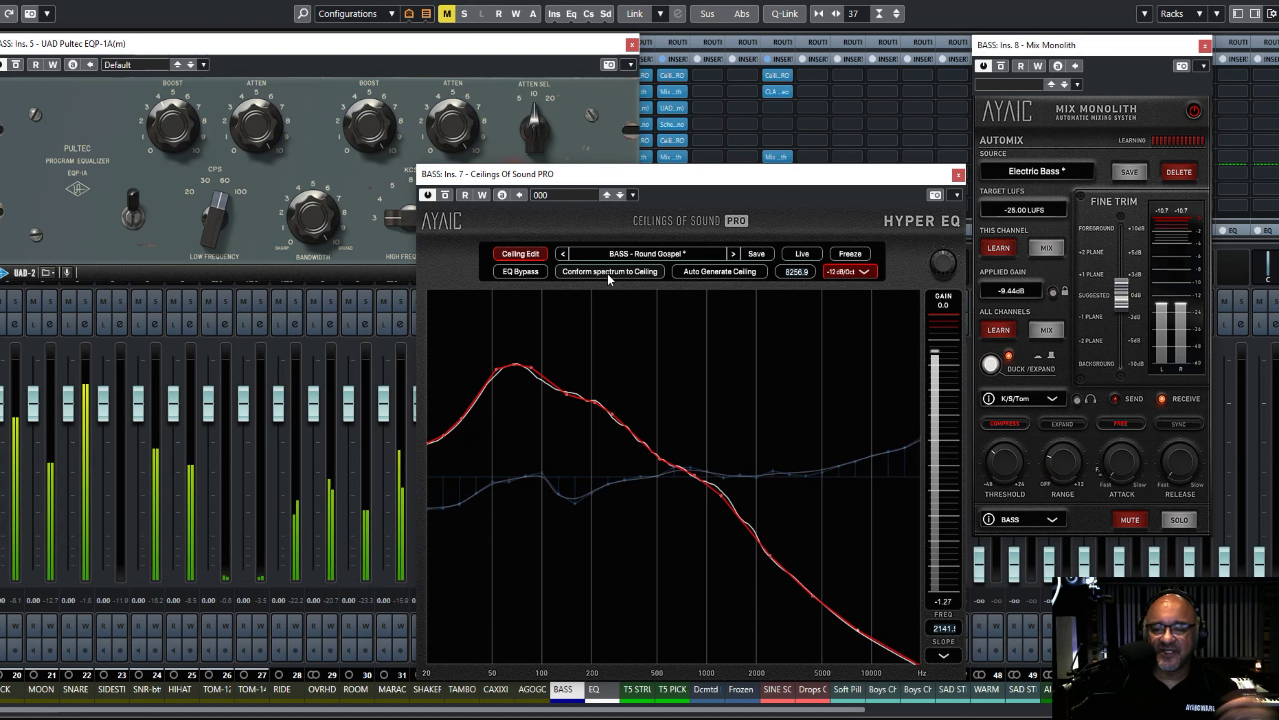
pyautogui.click(608, 273)
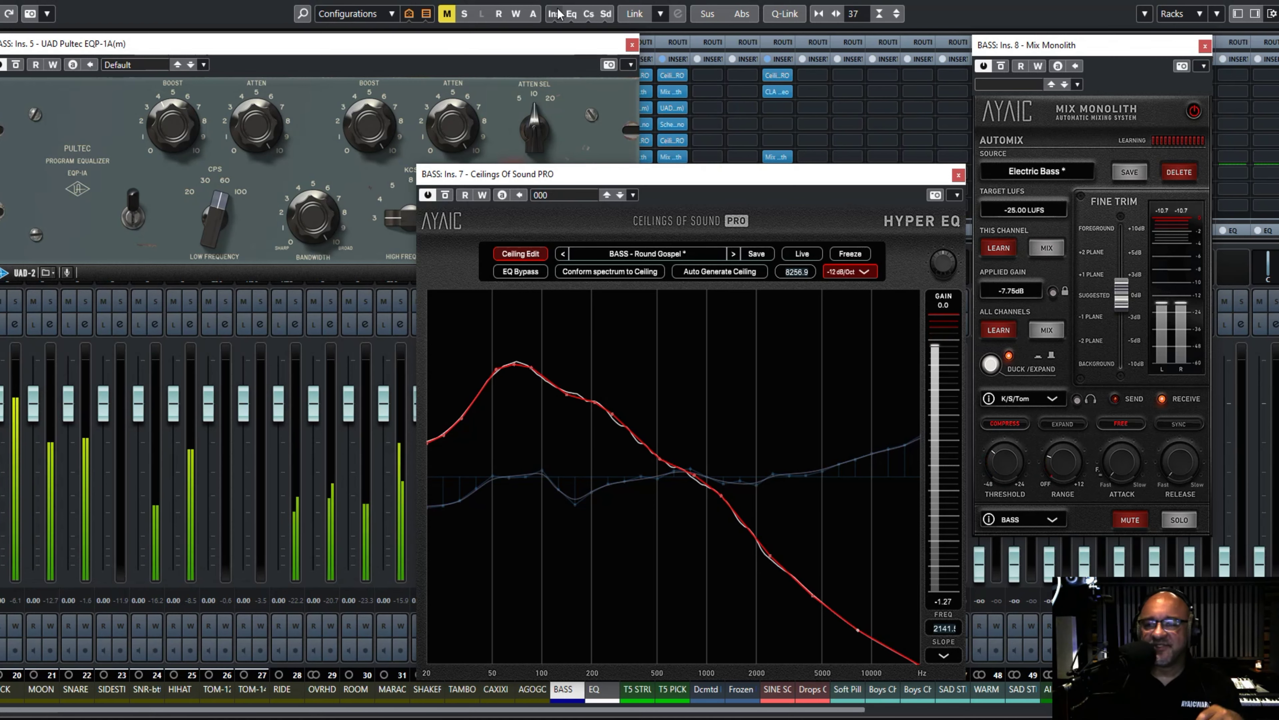
# - Replace the Pultec in the bass channel's insert 5 with UAD Manley Massive Passive(m) and place its window beside the spectrum display
pyautogui.click(631, 45)
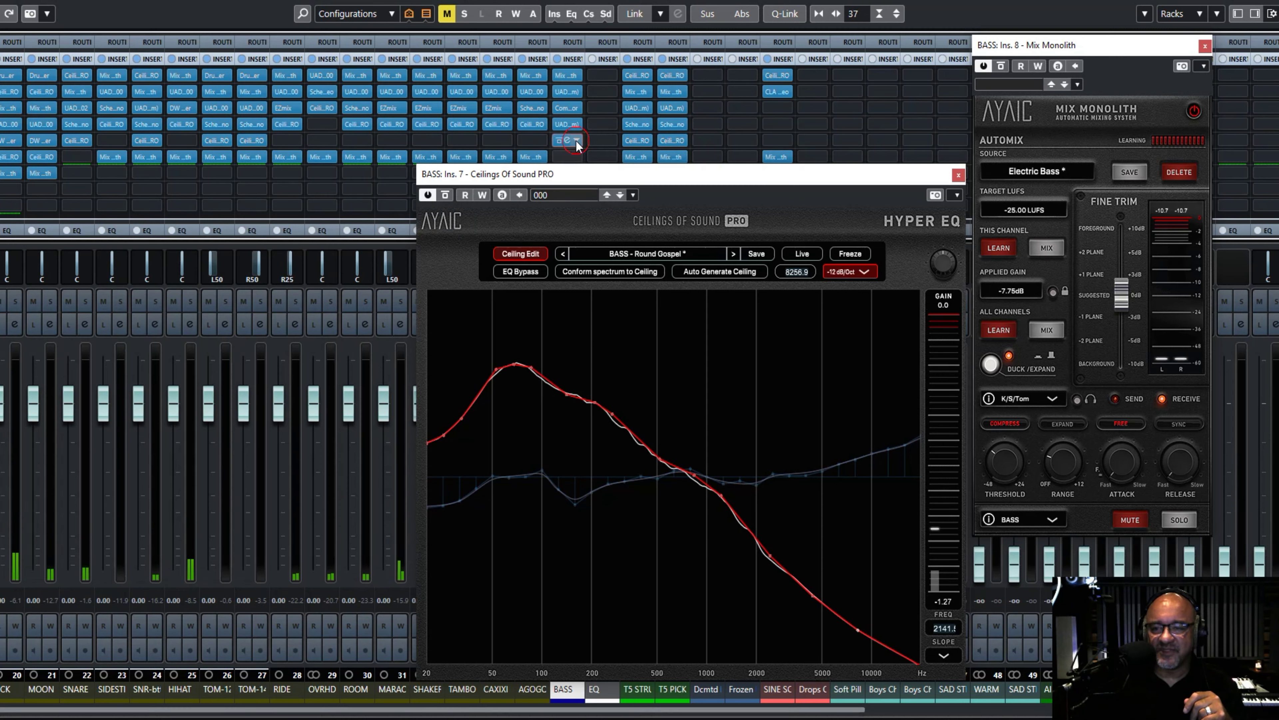
pyautogui.click(577, 141)
pyautogui.scroll(10, 665, 195)
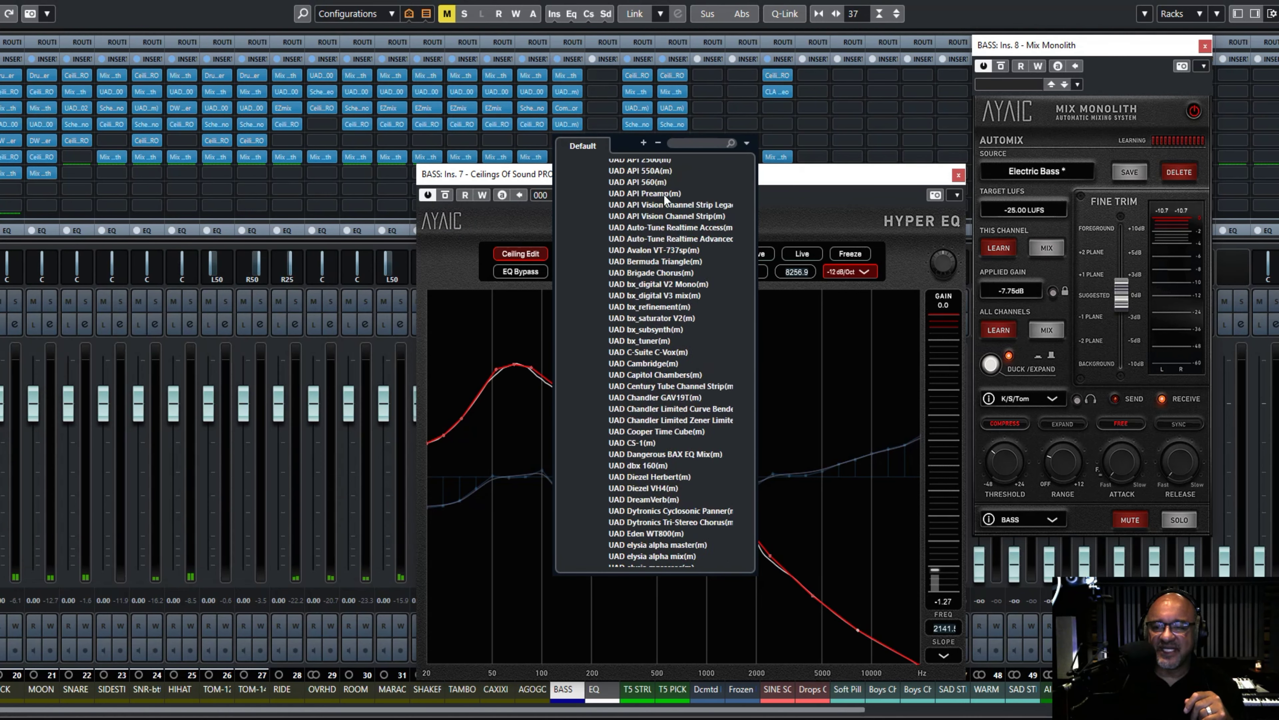
pyautogui.scroll(-5, 661, 219)
pyautogui.scroll(-12, 661, 219)
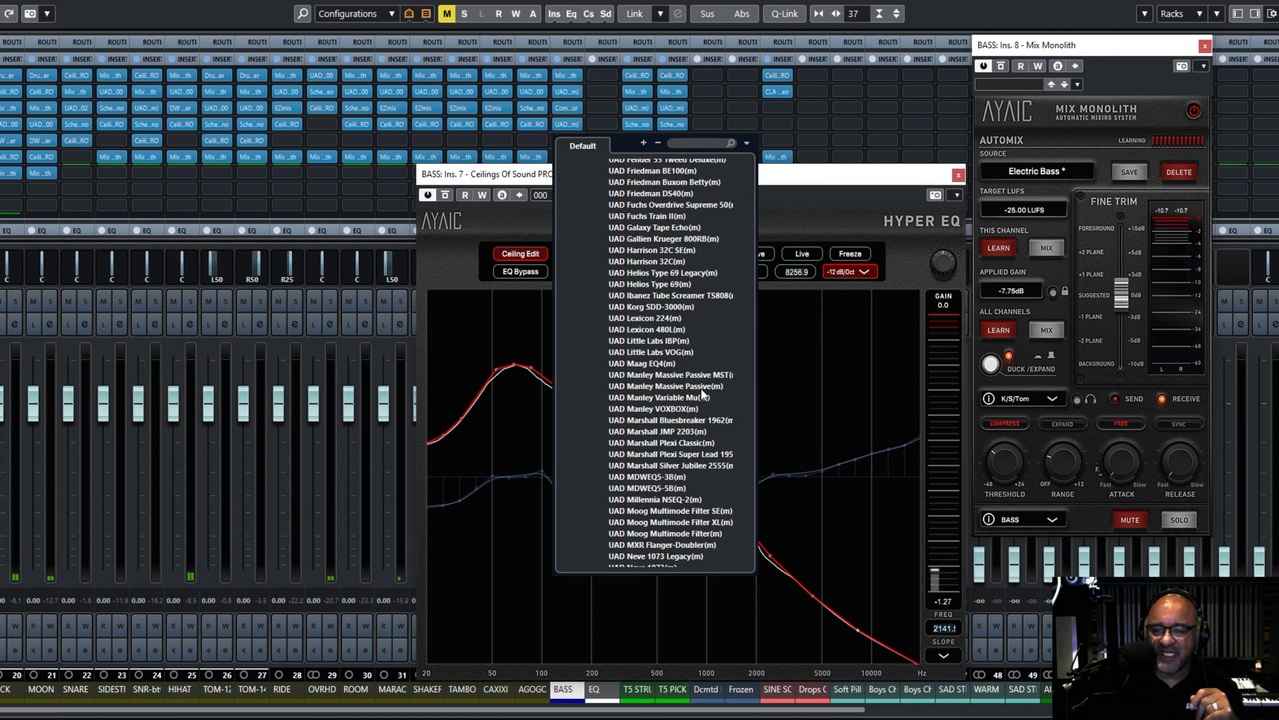
pyautogui.click(702, 387)
pyautogui.click(620, 396)
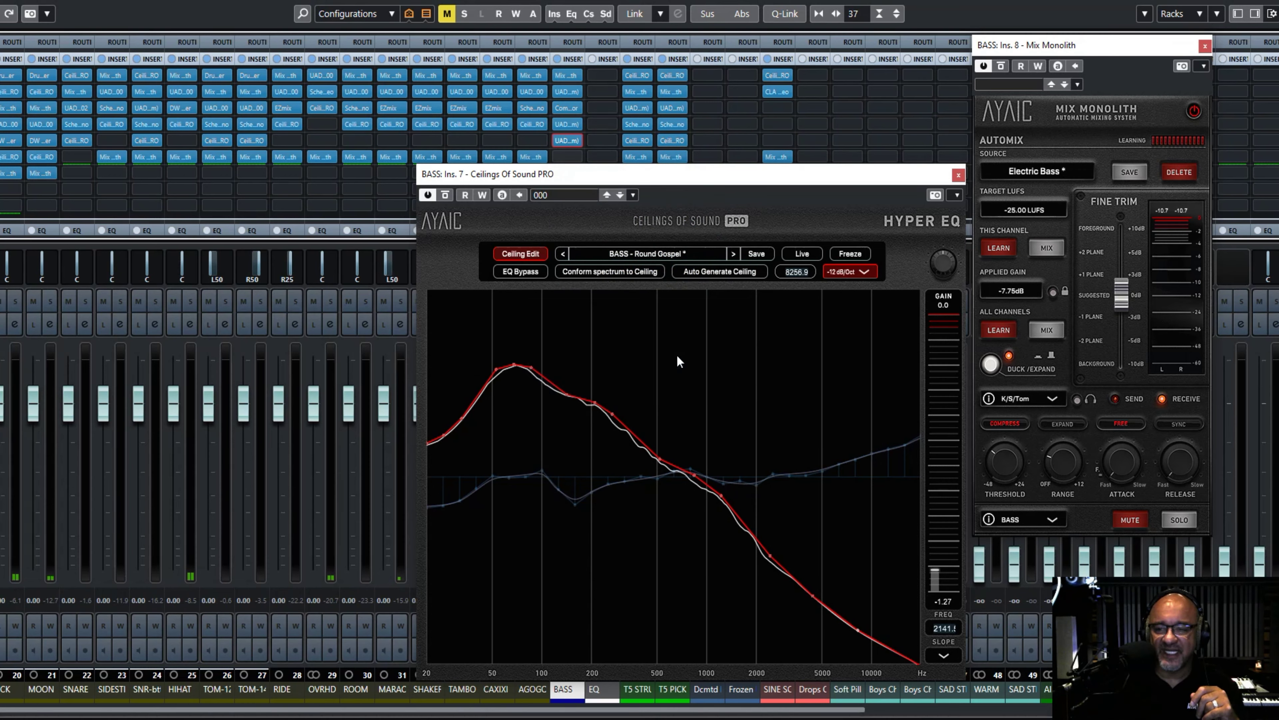
pyautogui.moveTo(646, 79); pyautogui.dragTo(574, 43)
# - Clear the old ceiling with the empty preset, then load the factory preset BASS - Deep Reggae Bass and raise it to the bass spectrum
pyautogui.click(748, 174)
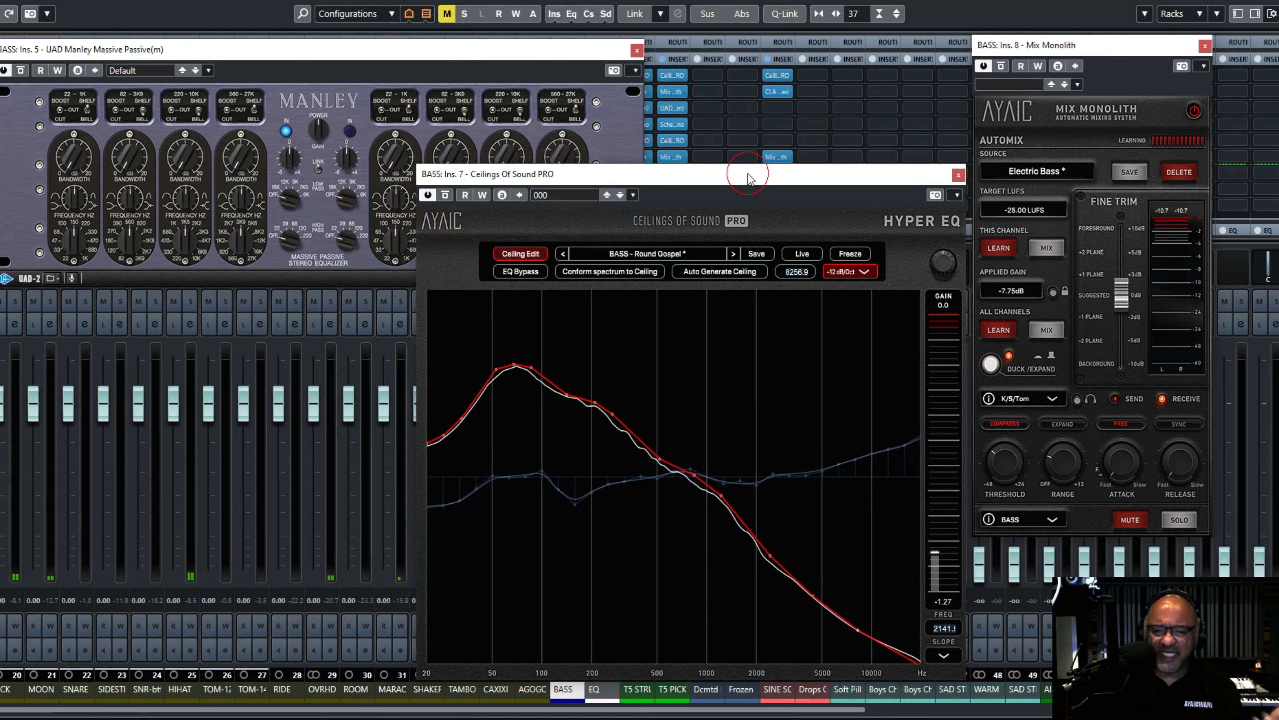
pyautogui.click(676, 252)
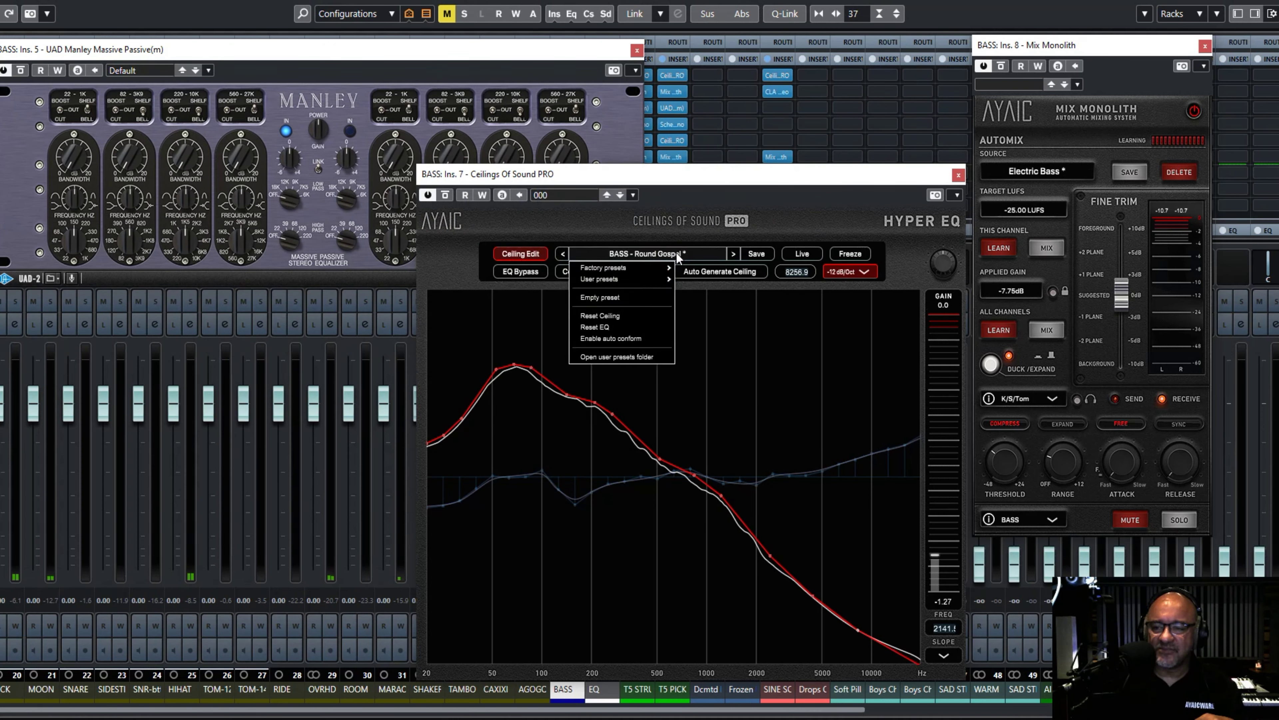
pyautogui.click(625, 297)
pyautogui.click(652, 255)
pyautogui.moveTo(644, 267)
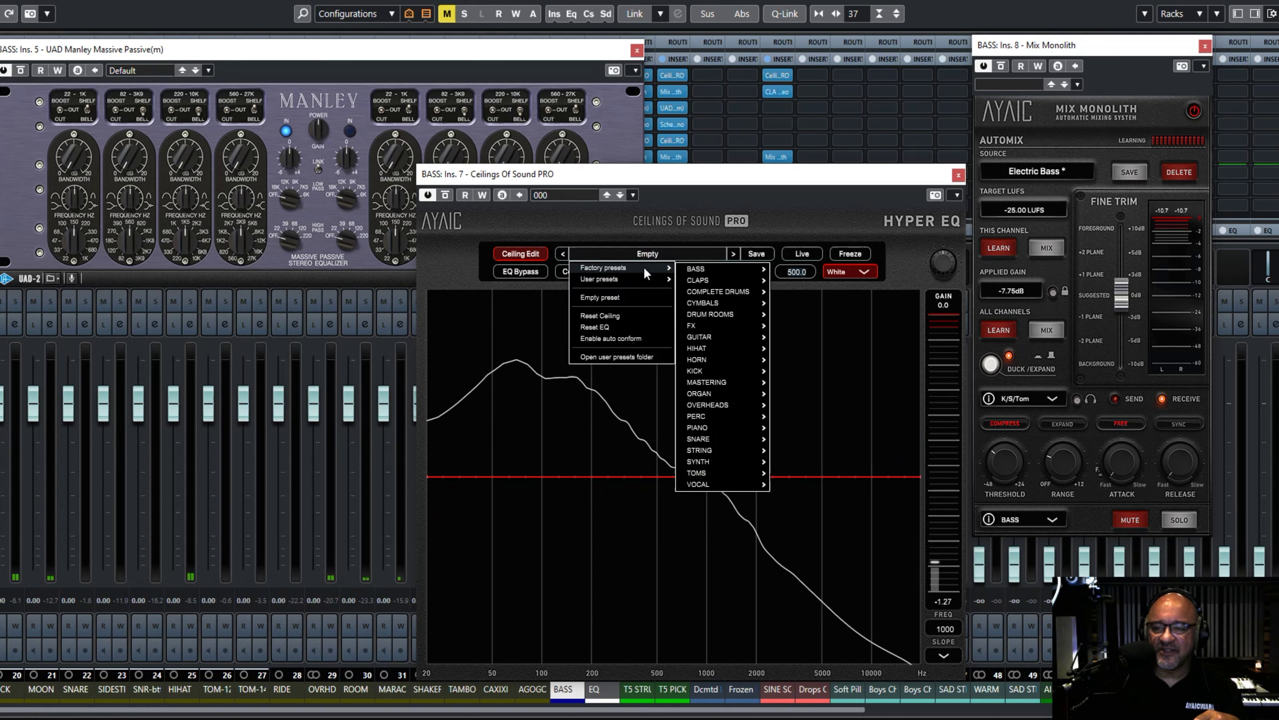
pyautogui.moveTo(733, 273)
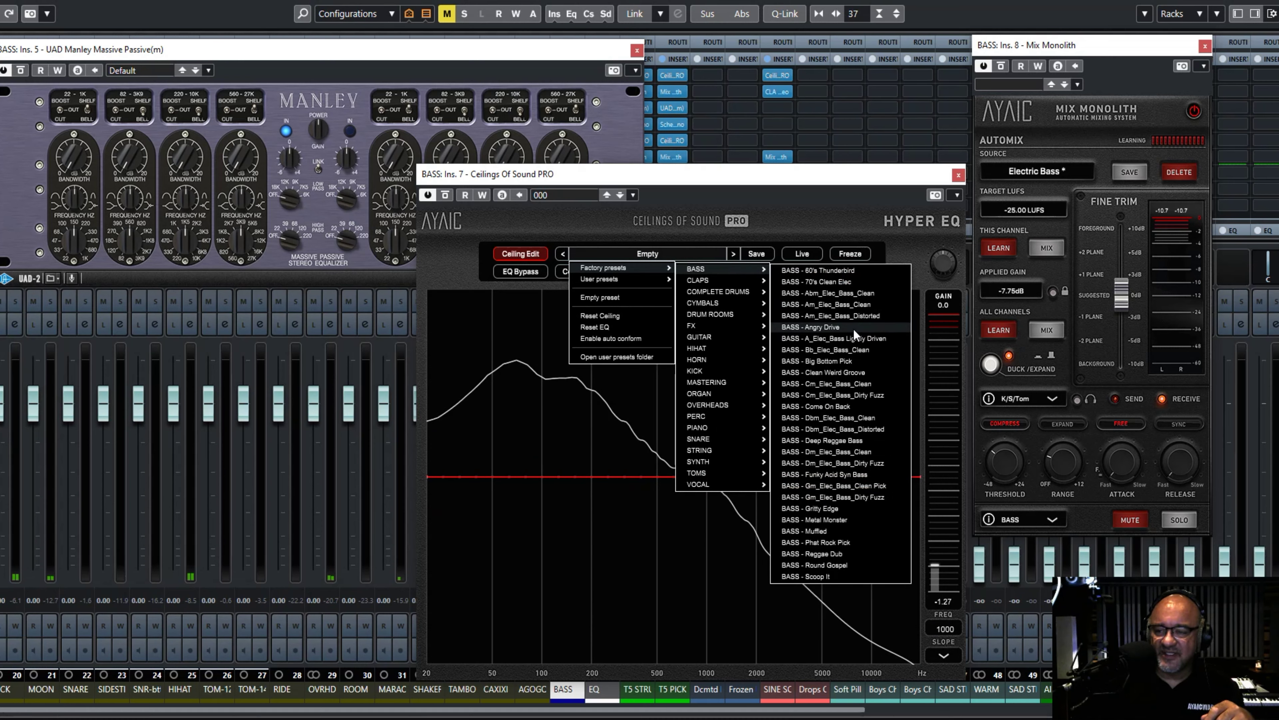
pyautogui.click(836, 438)
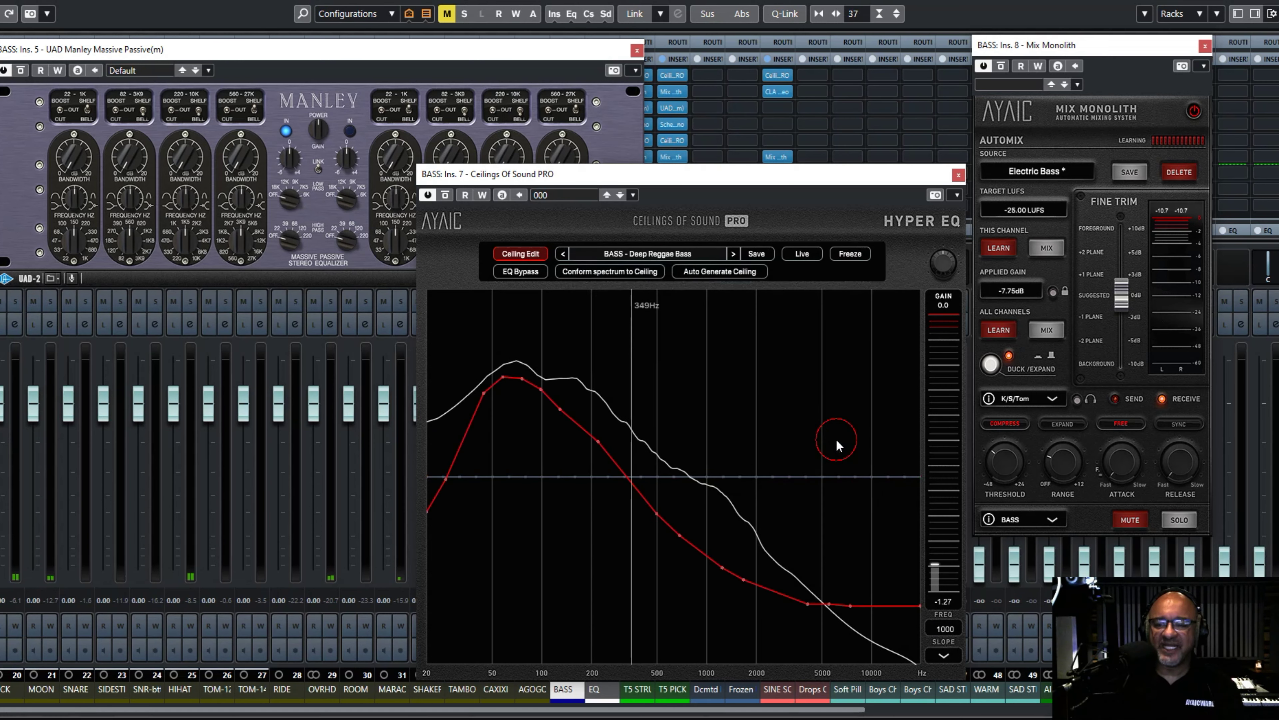
pyautogui.moveTo(708, 543); pyautogui.dragTo(708, 519)
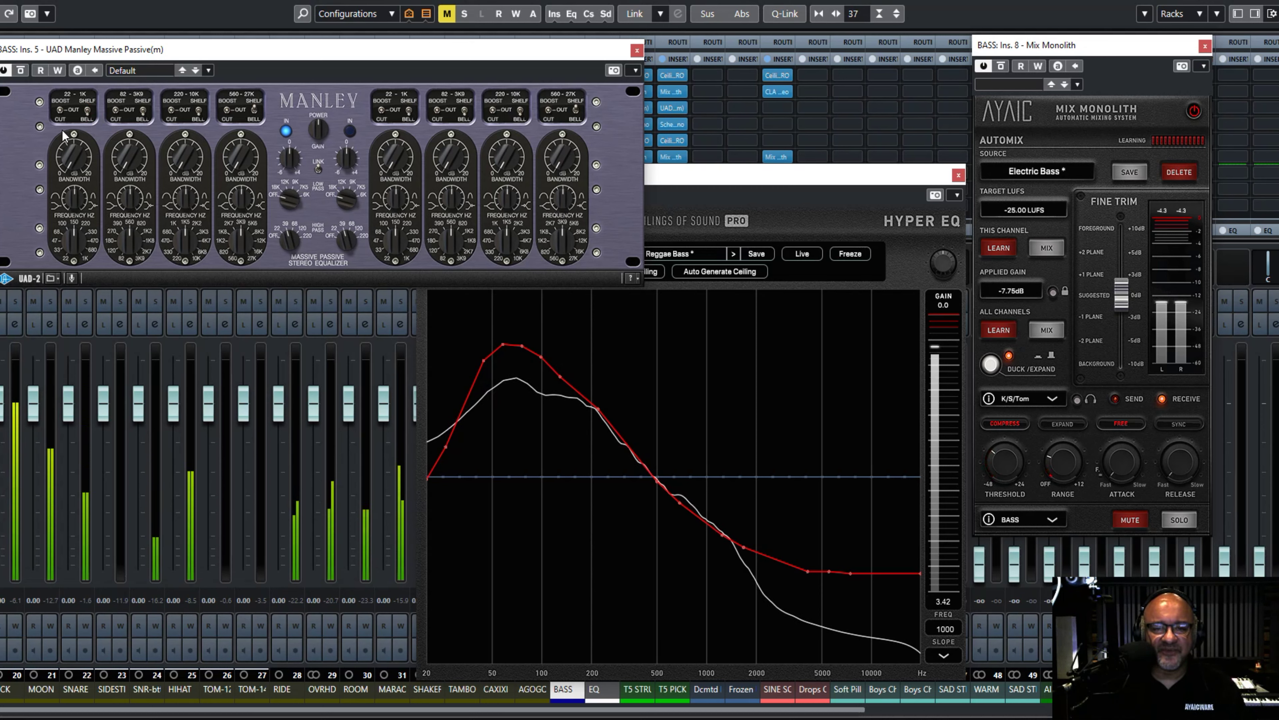
# - Switch the Manley's 22-1K band to boost and its 82-3K9 band to cut, and adjust the cut band's frequency
pyautogui.click(60, 108)
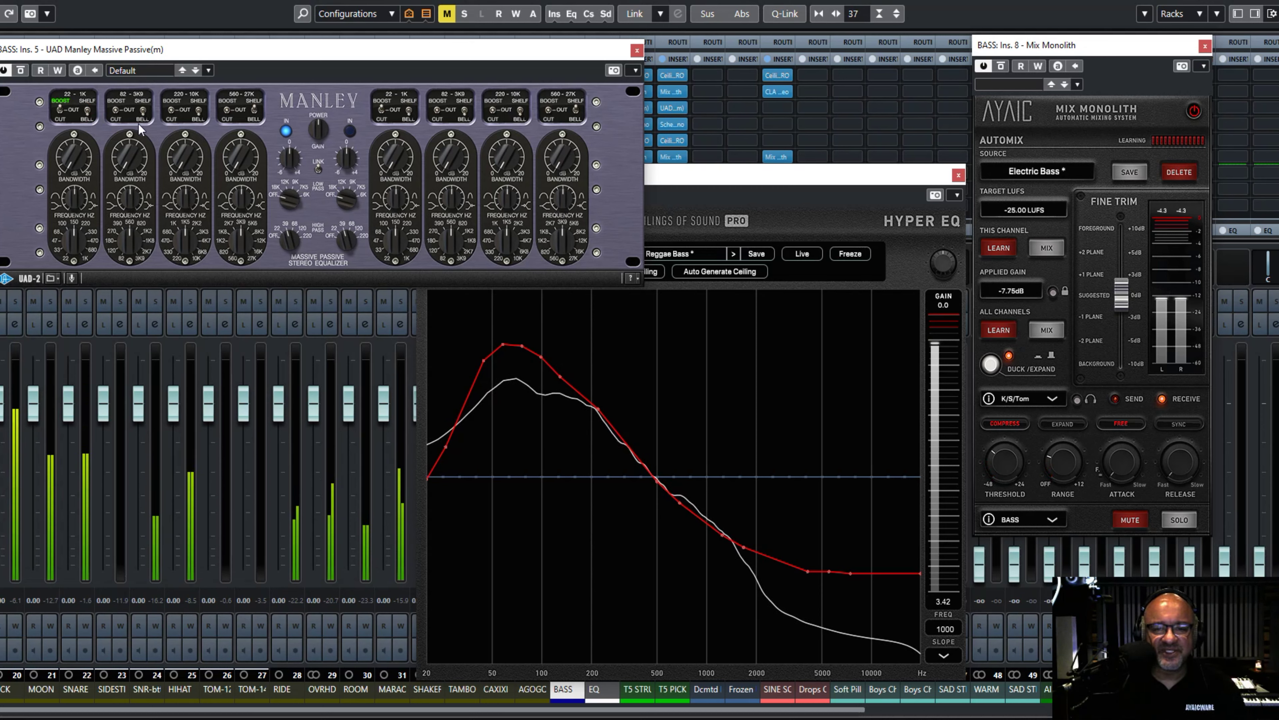
pyautogui.moveTo(135, 258); pyautogui.dragTo(117, 233)
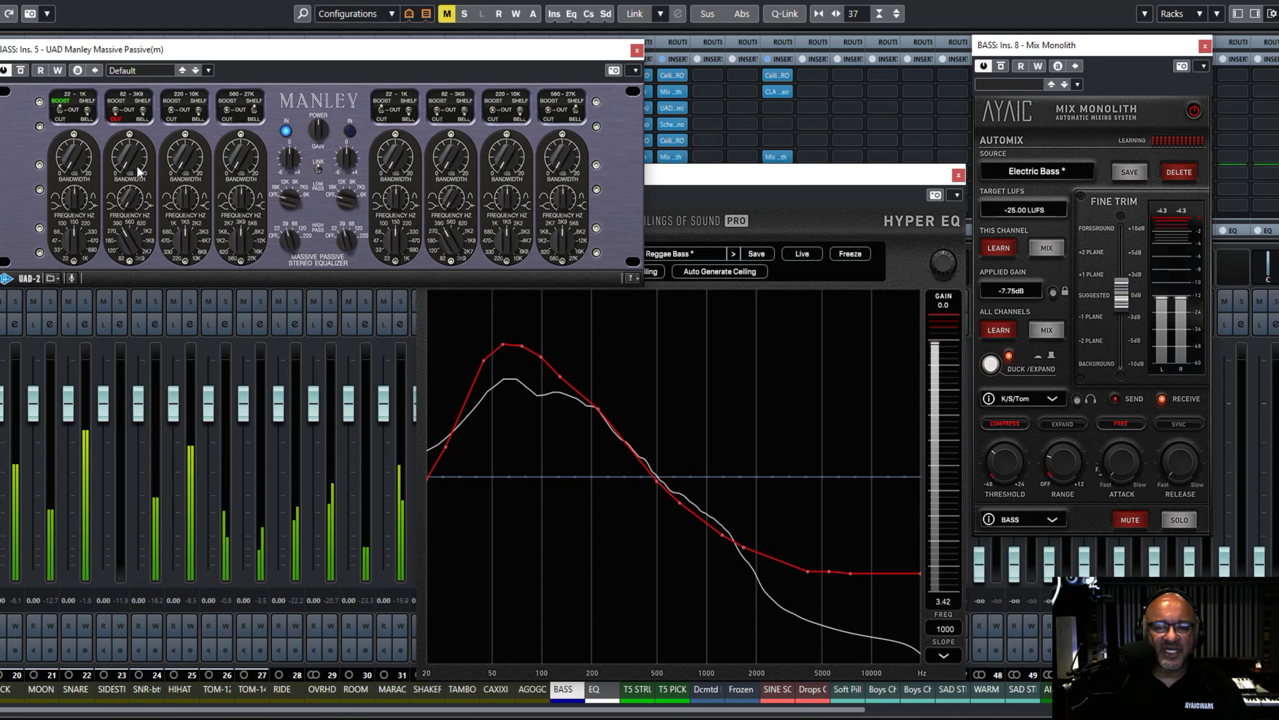
pyautogui.click(702, 260)
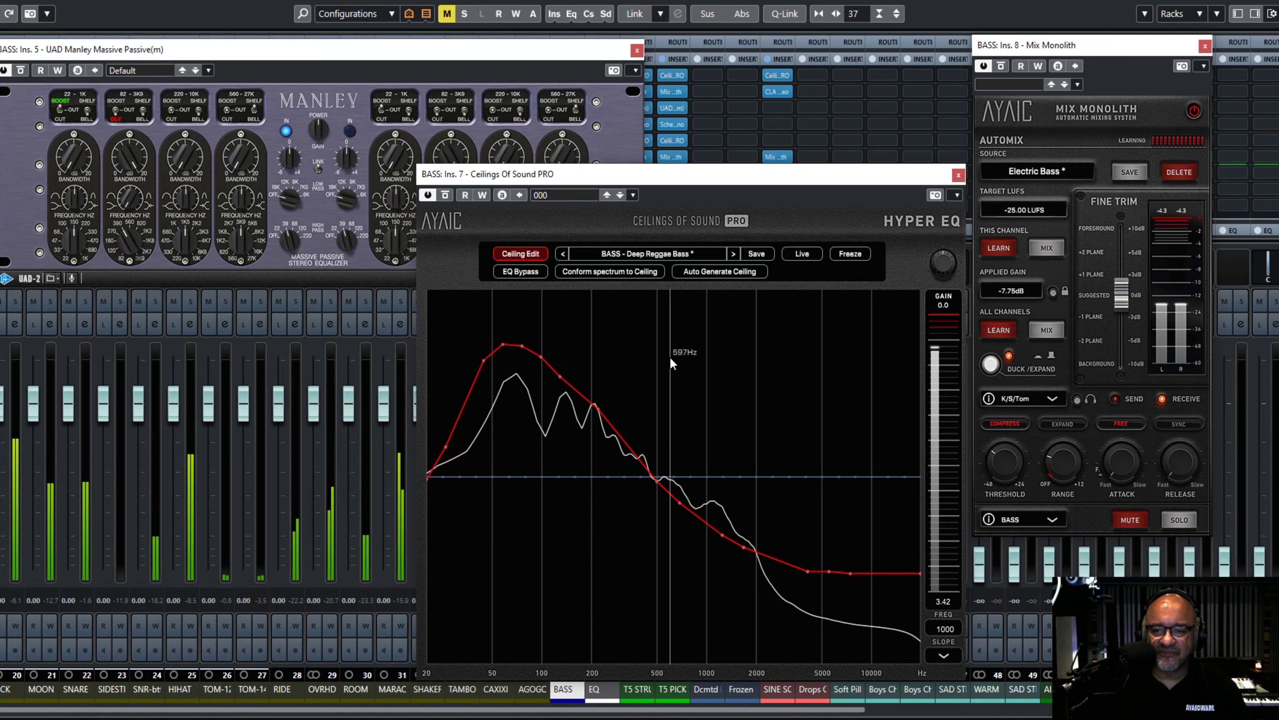
# - Tune the Manley's 22-1K boost band to bring the low-end peak up to the ceiling, and adjust the EQ's overall gain
pyautogui.click(74, 180)
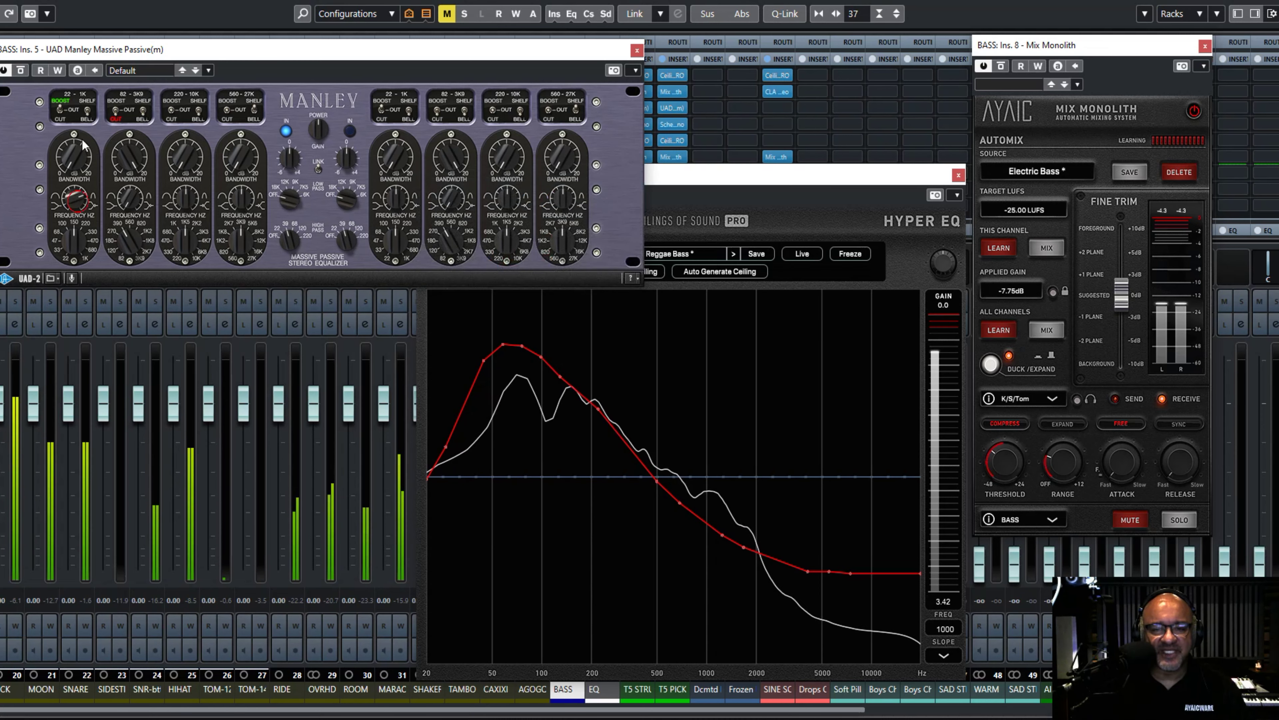
pyautogui.moveTo(74, 237); pyautogui.dragTo(71, 263)
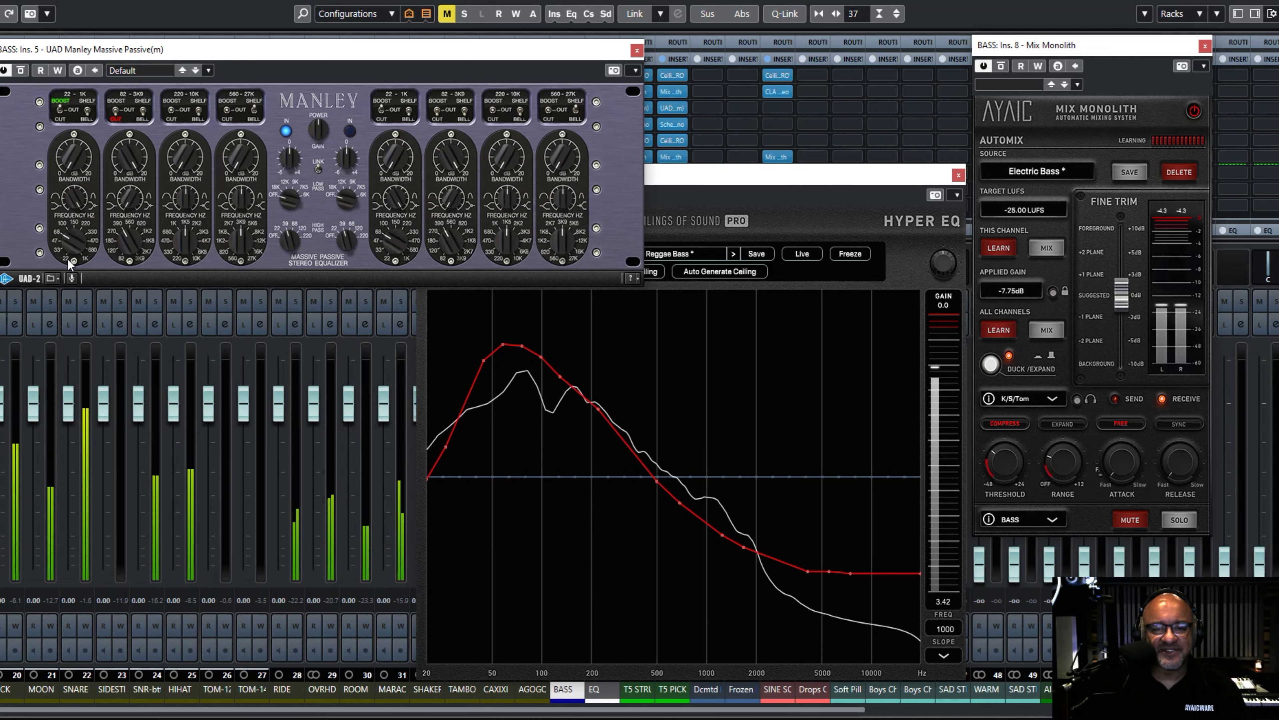
pyautogui.moveTo(72, 169); pyautogui.dragTo(70, 141)
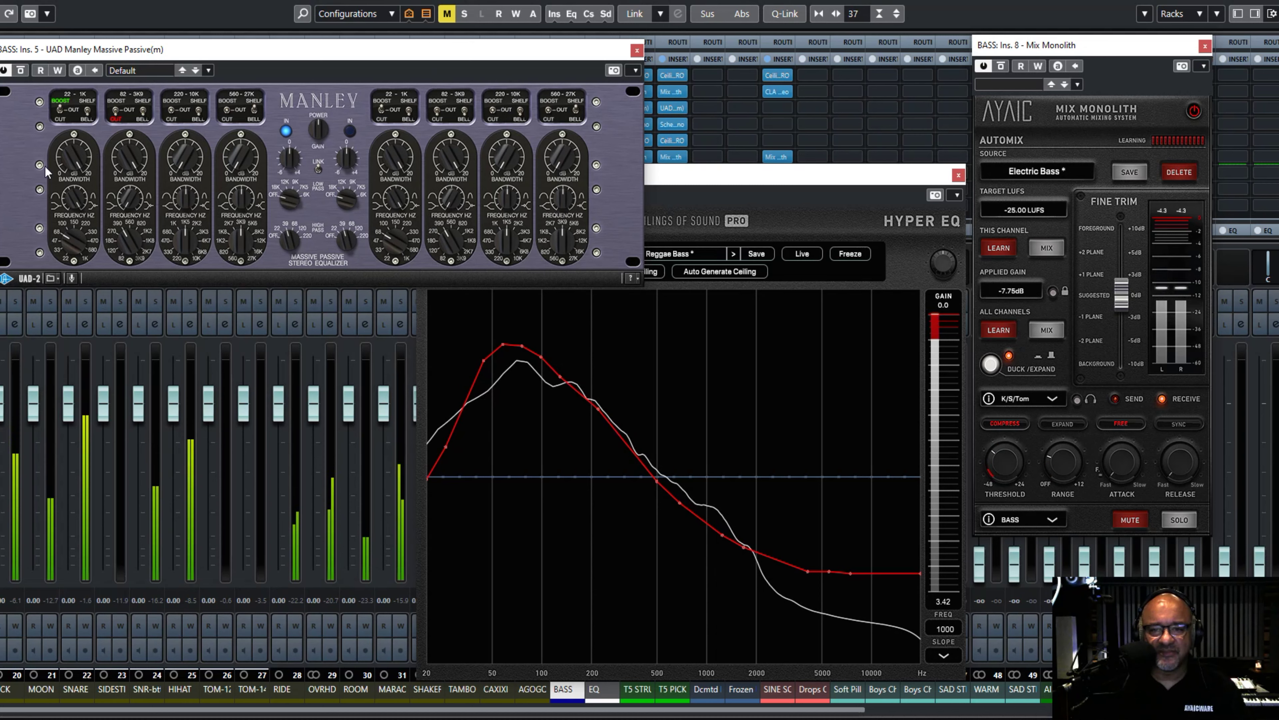
pyautogui.click(688, 375)
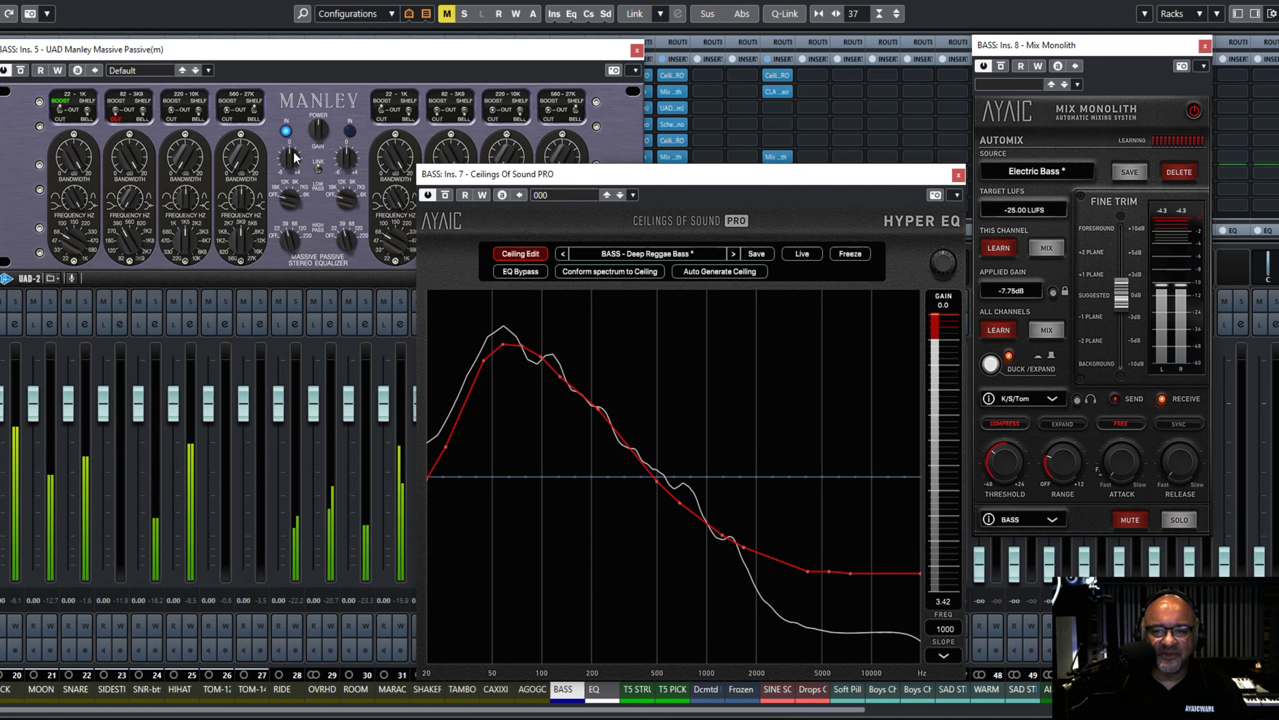
pyautogui.click(291, 188)
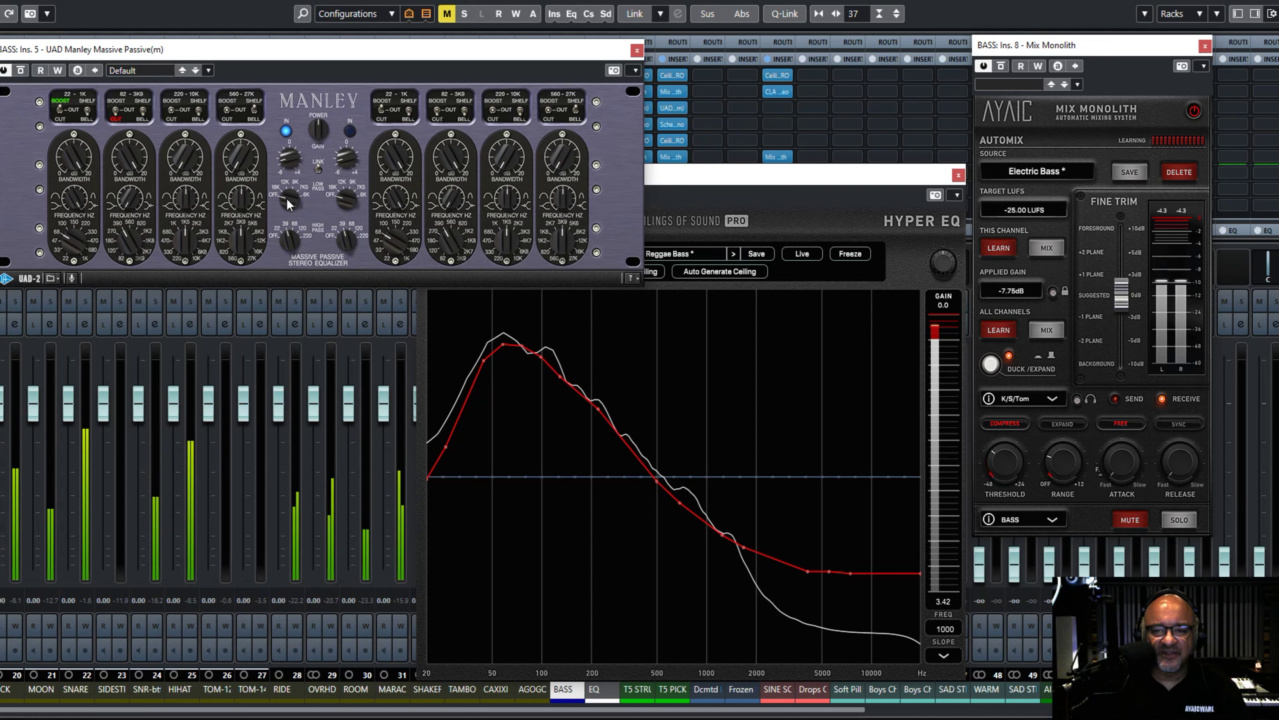
pyautogui.click(735, 332)
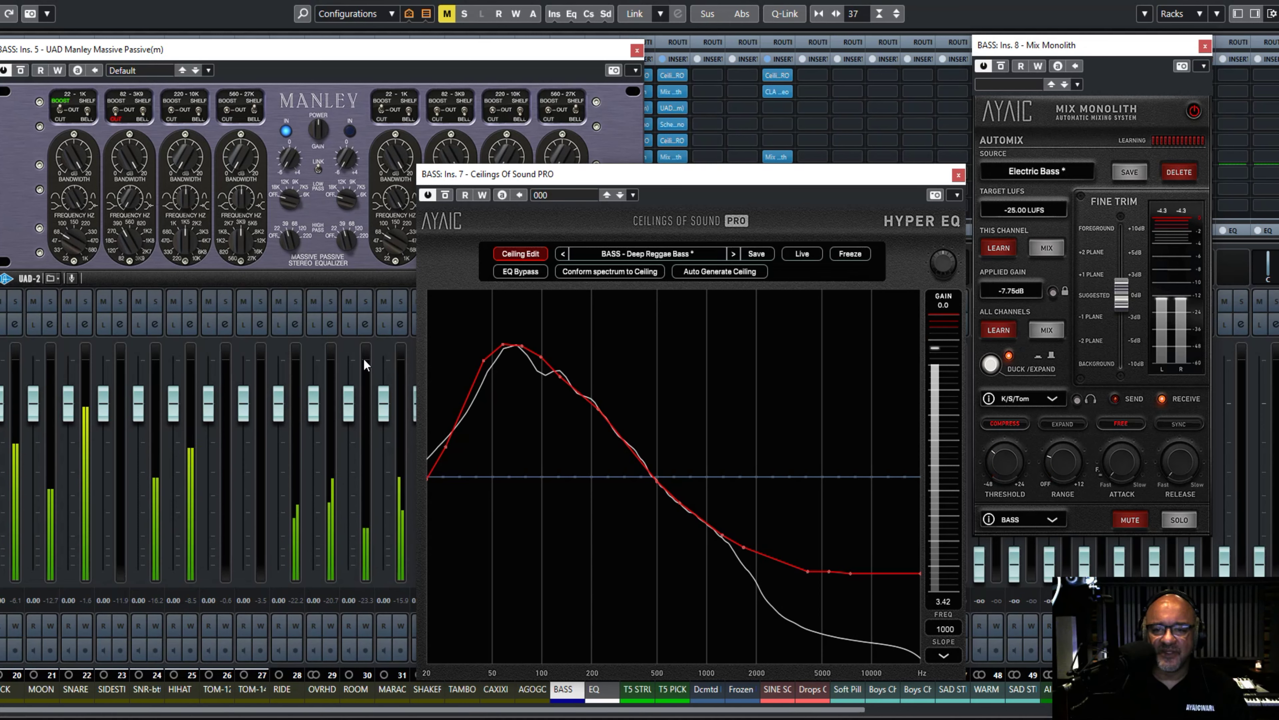
# - Set the frequency of the Manley's 220-10K band, switch it to boost, and check the spectrum against the ceiling
pyautogui.moveTo(189, 247); pyautogui.dragTo(193, 216)
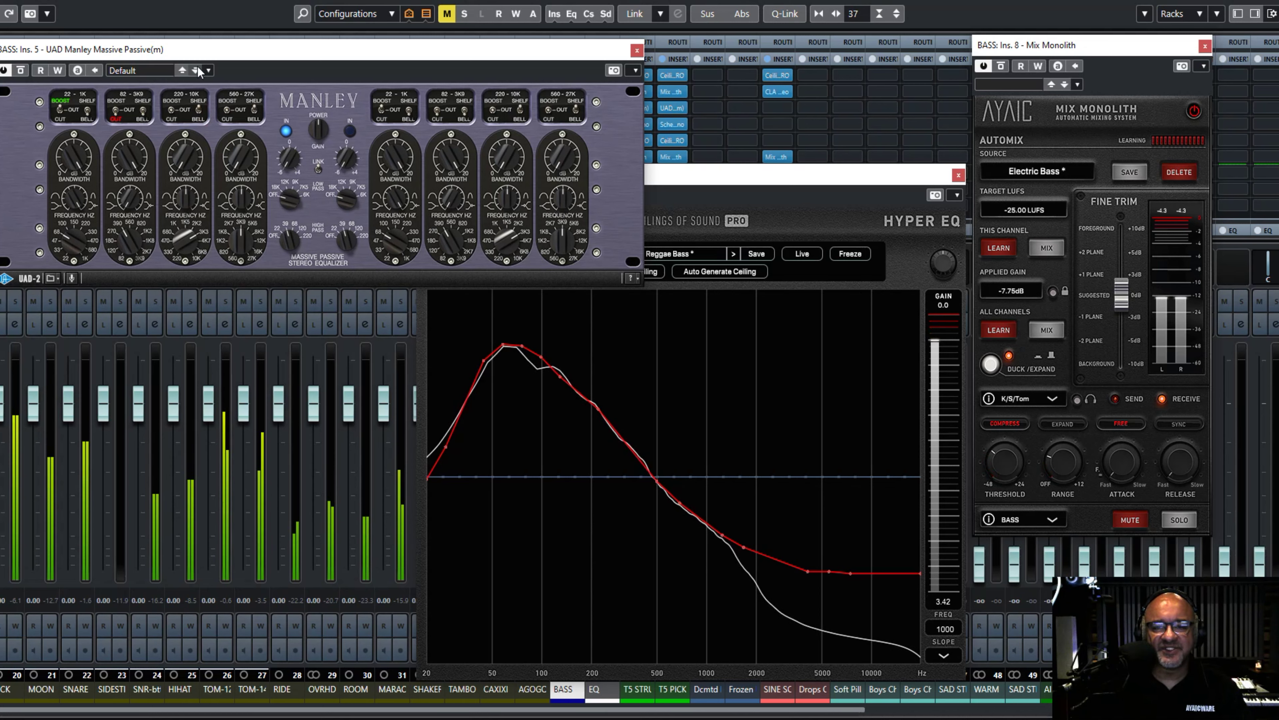
pyautogui.click(173, 121)
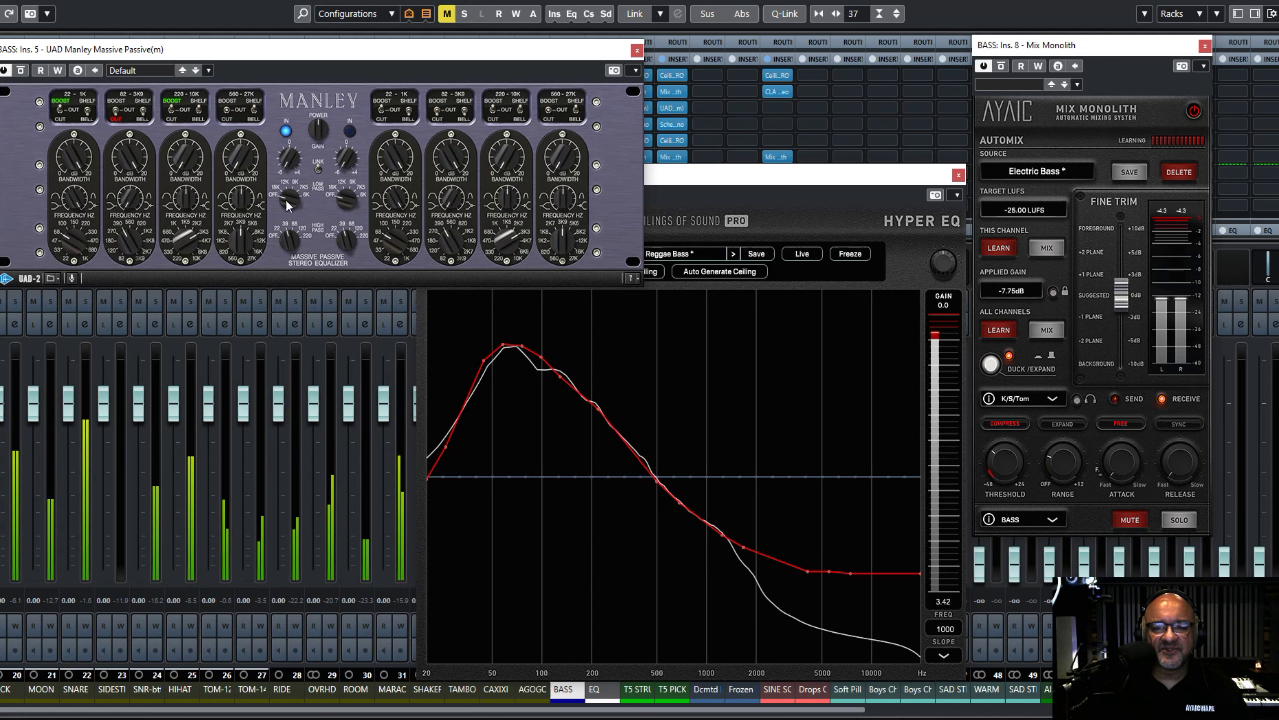
pyautogui.click(698, 389)
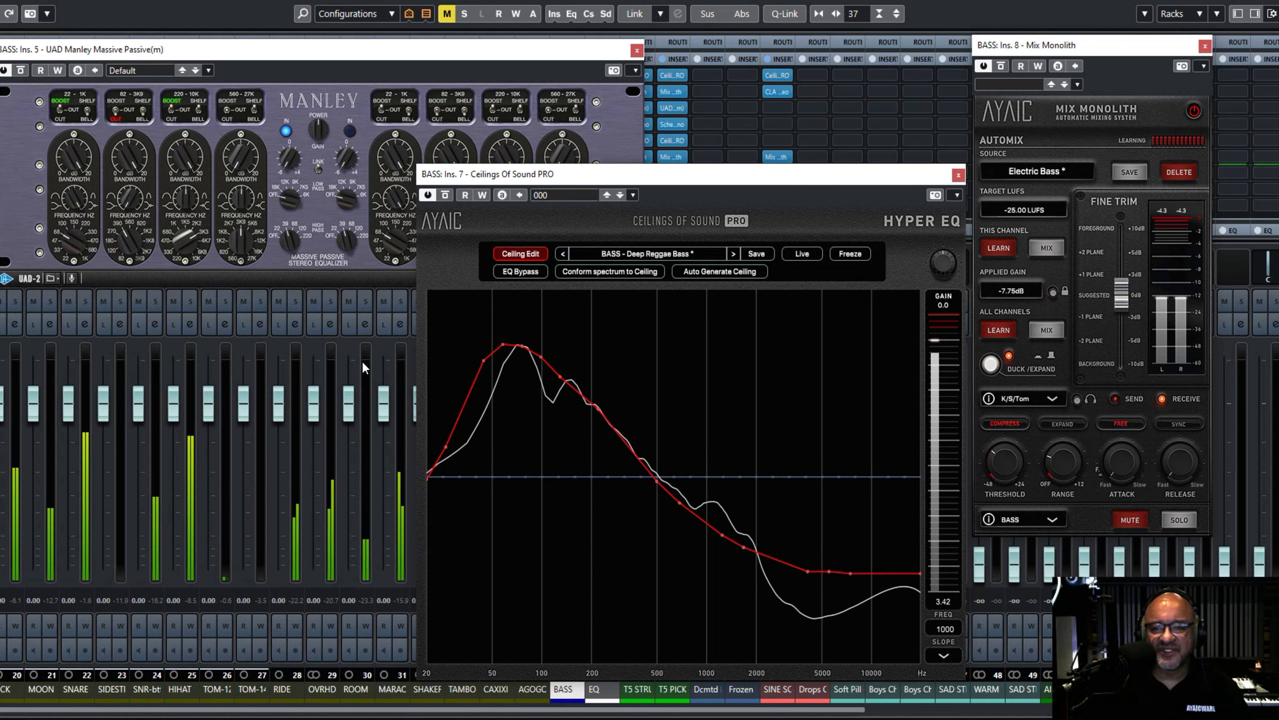
# - Adjust the frequency of the Manley's 560-27K band and switch it to boost to lift the highs toward the ceiling
pyautogui.moveTo(260, 252); pyautogui.dragTo(241, 226)
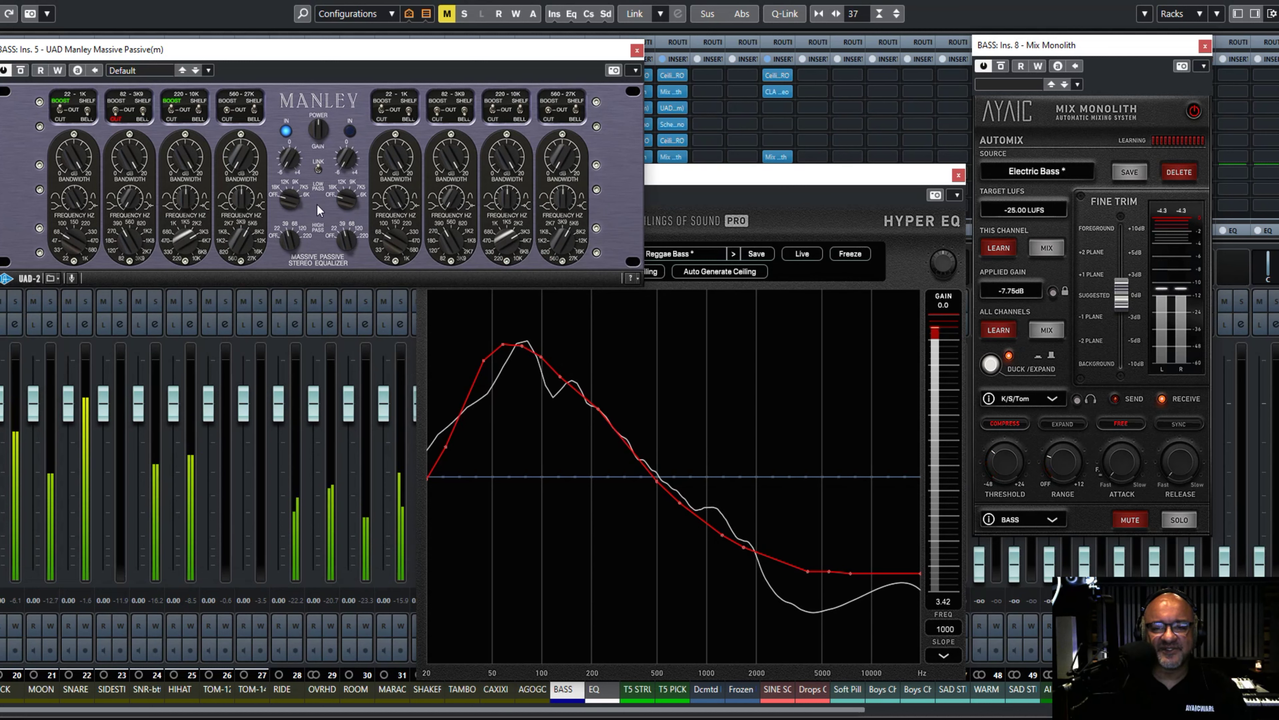
pyautogui.click(228, 108)
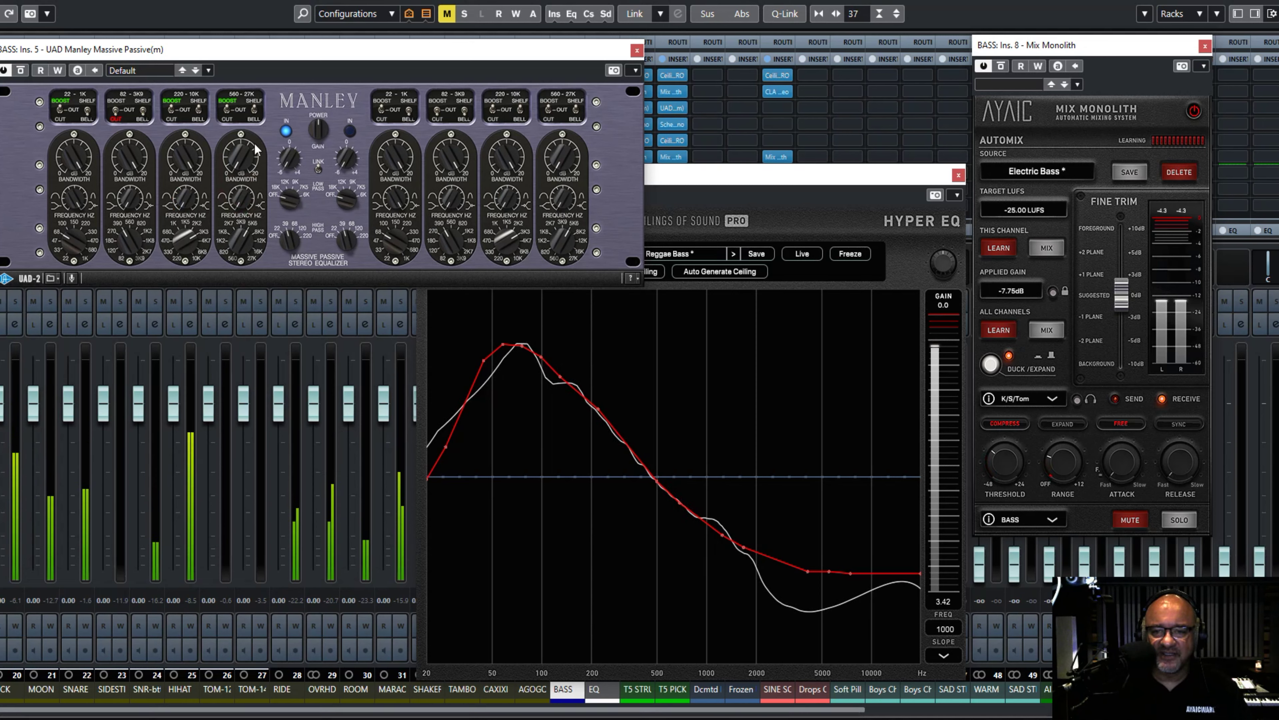
pyautogui.click(686, 406)
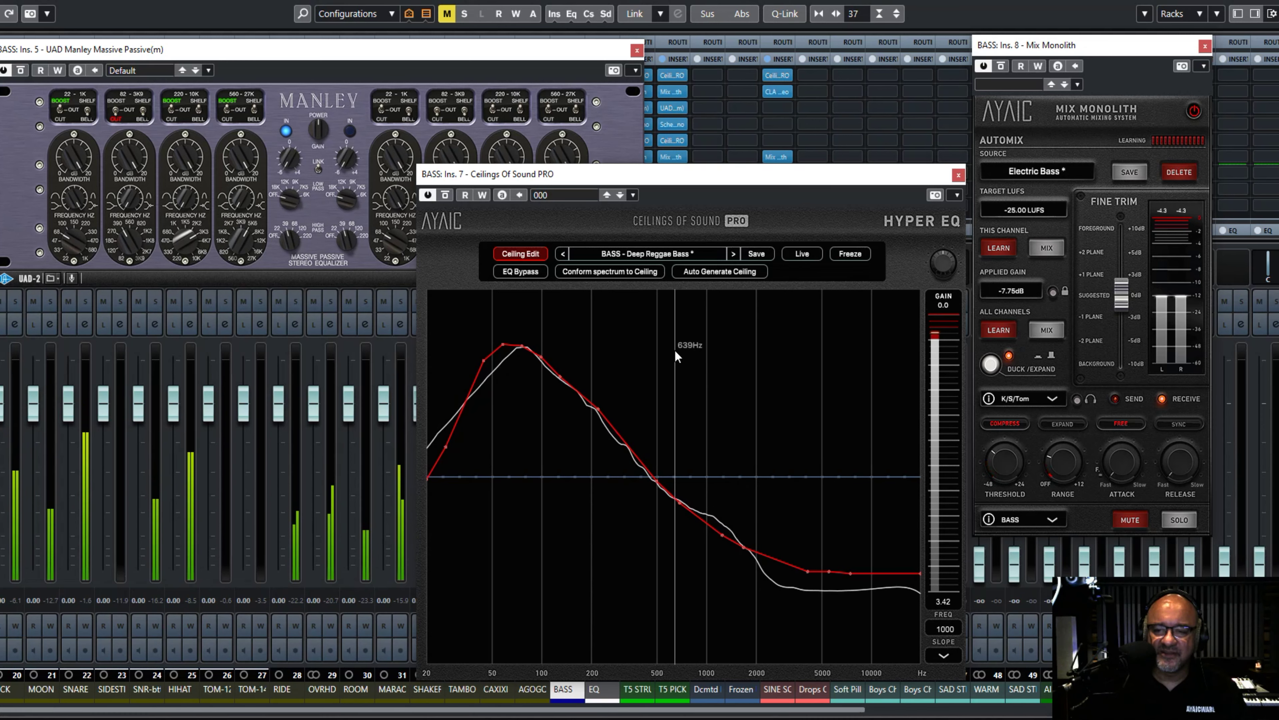
# - Conform the bass spectrum to the Deep Reggae Bass ceiling, and relearn and apply the bass channel's level in Mix Monolith
pyautogui.click(607, 273)
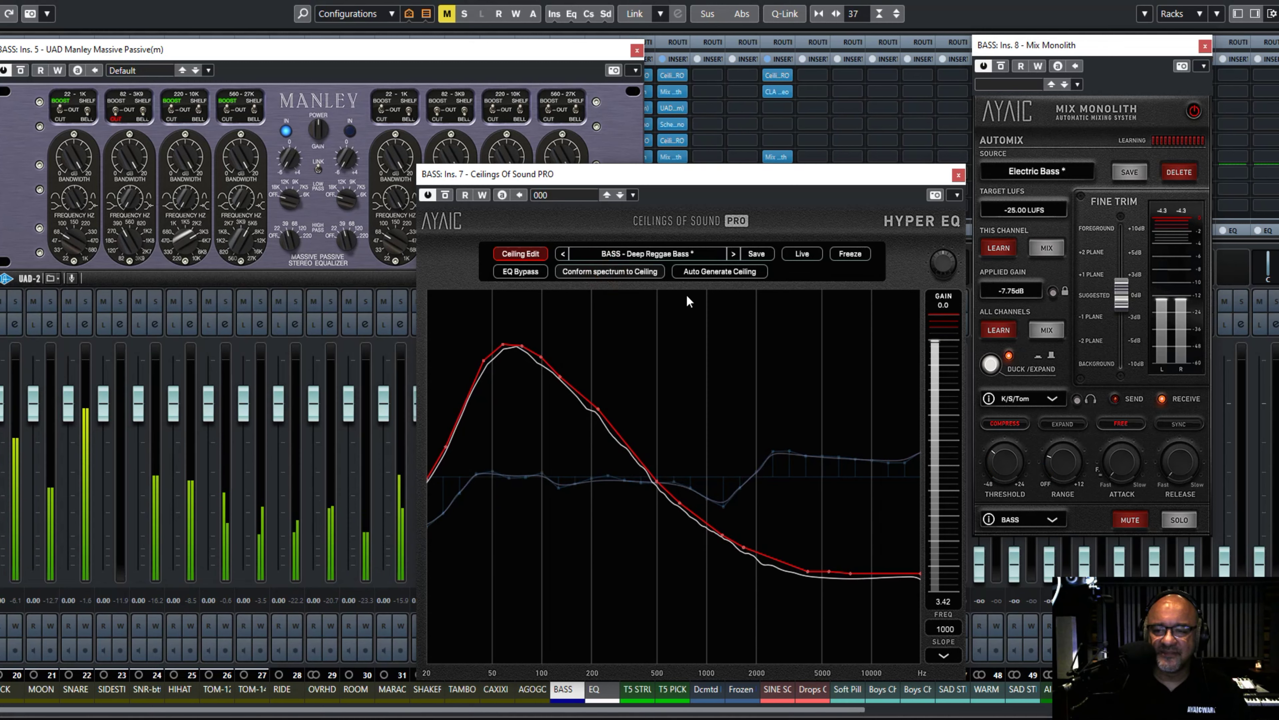
pyautogui.click(999, 249)
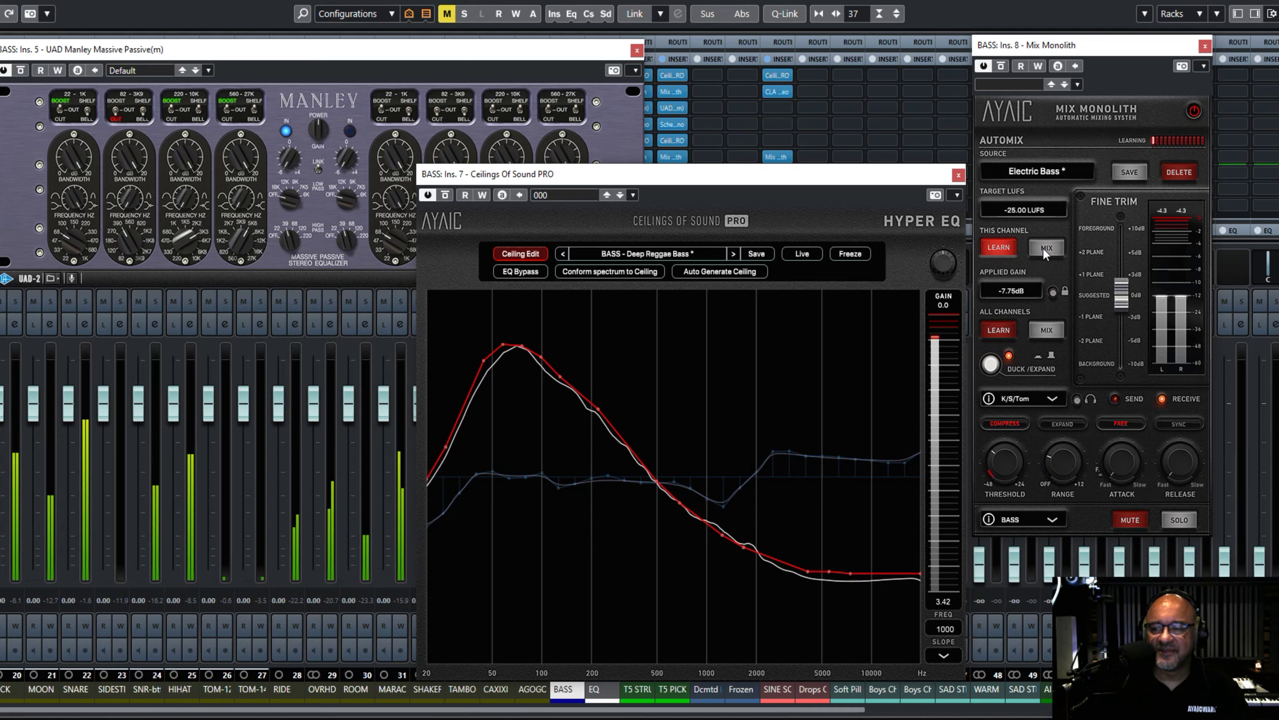
pyautogui.click(996, 252)
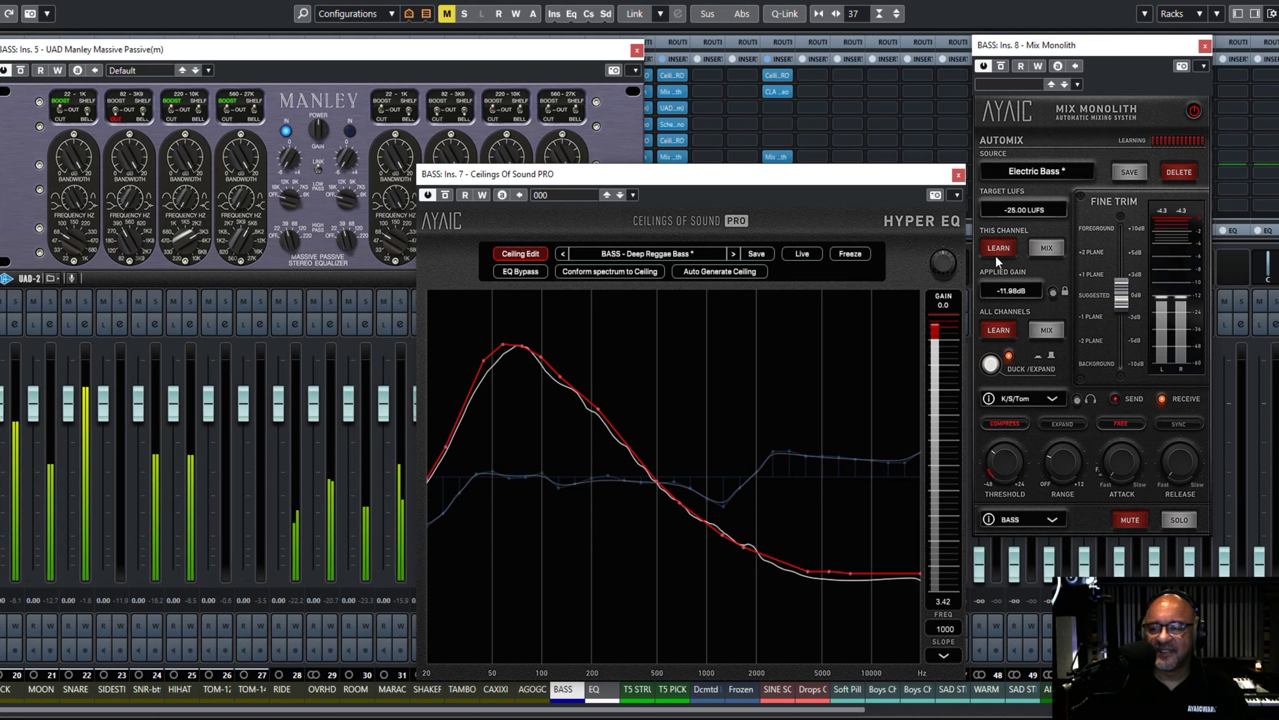
# - Refine the match by conforming the bass spectrum to the Deep Reggae Bass ceiling again
pyautogui.click(609, 272)
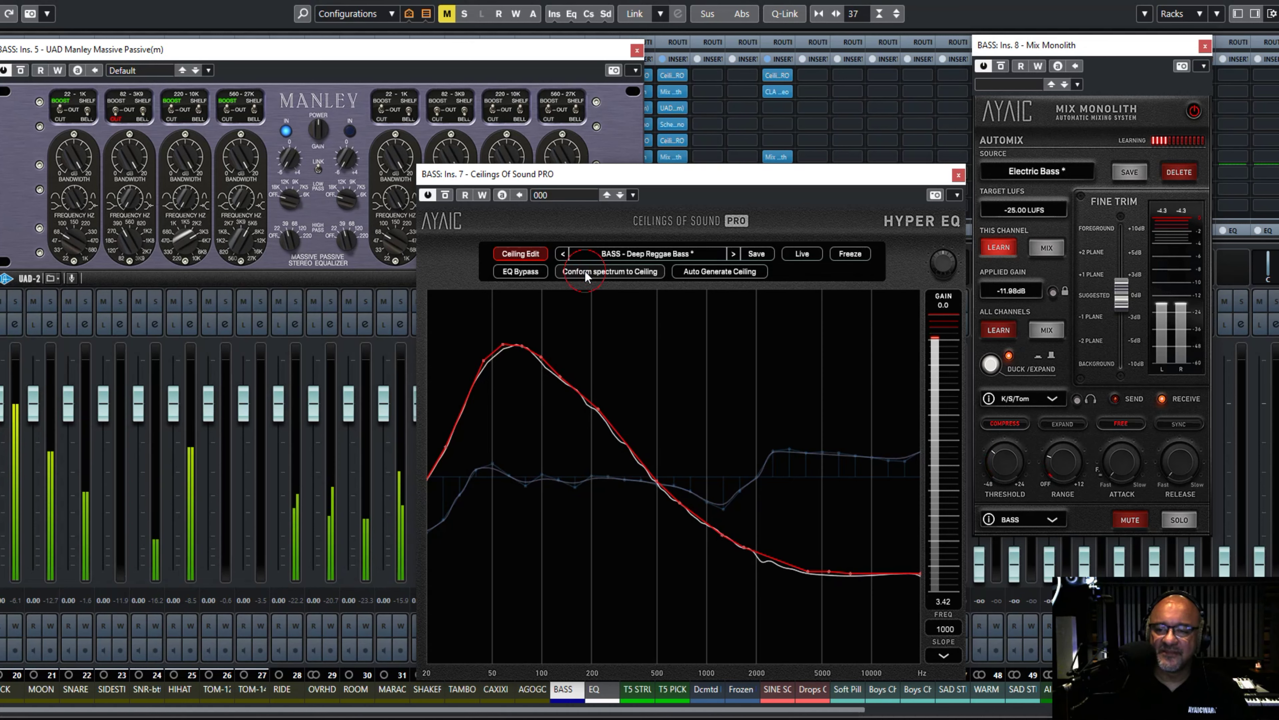
pyautogui.click(619, 141)
pyautogui.click(751, 185)
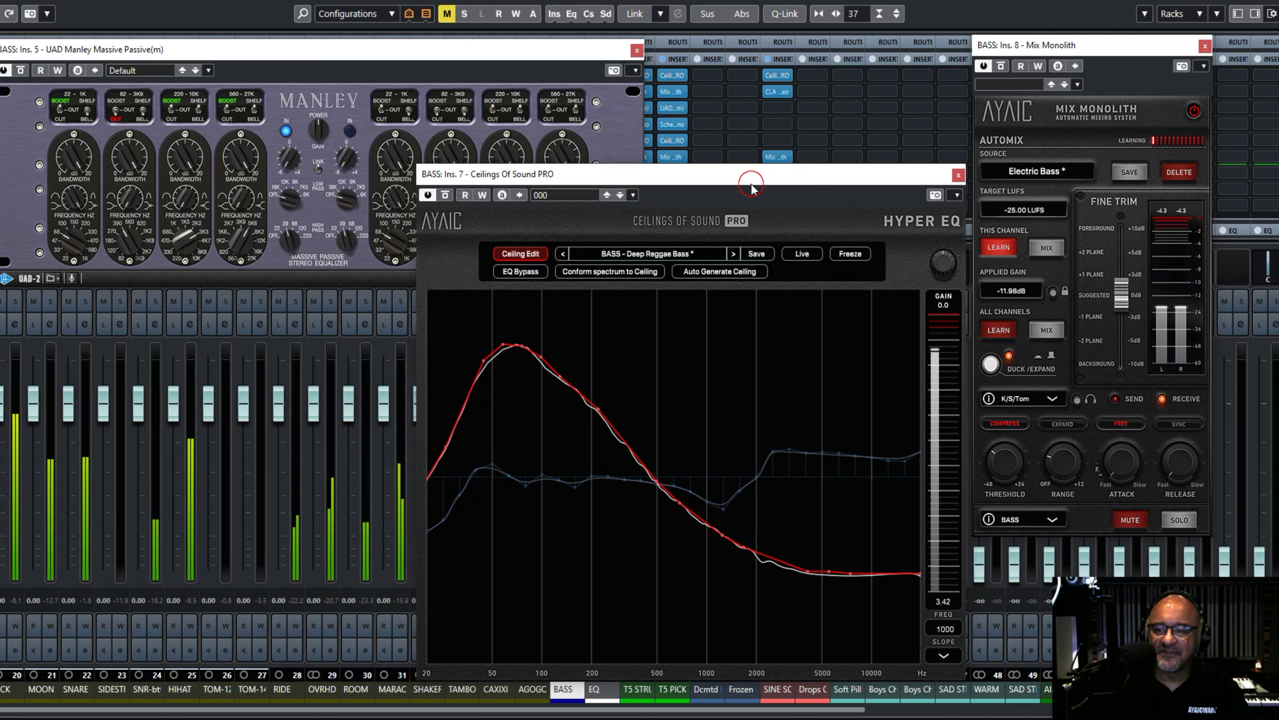
pyautogui.click(608, 272)
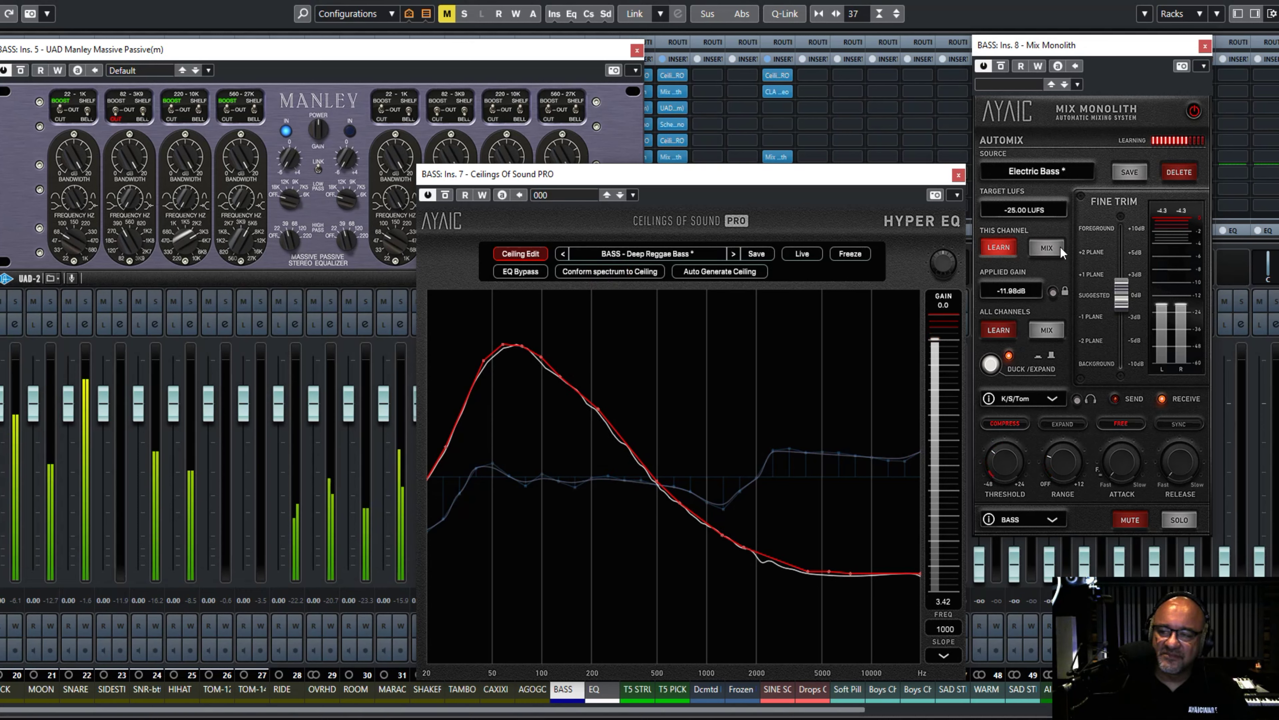